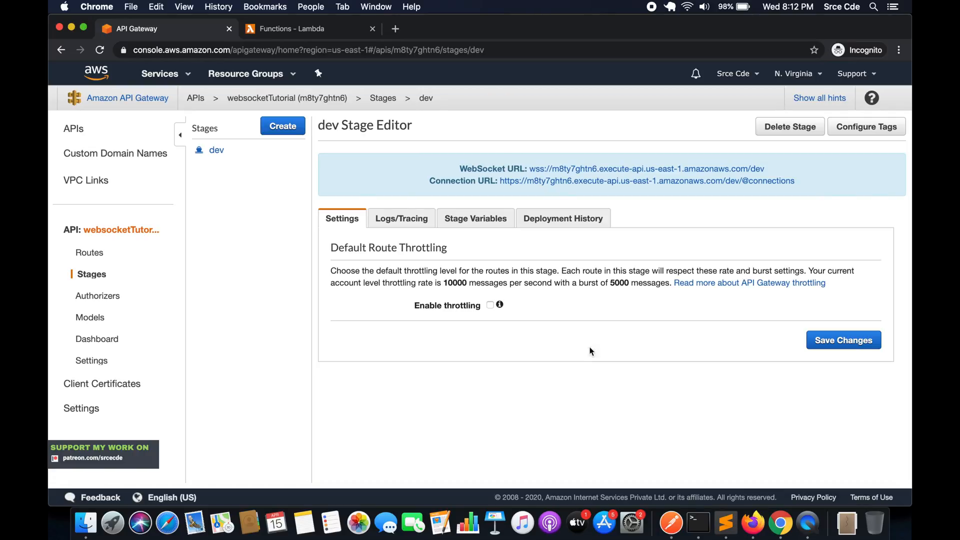
left_click_drag(773, 169, 531, 176)
key("super+c")
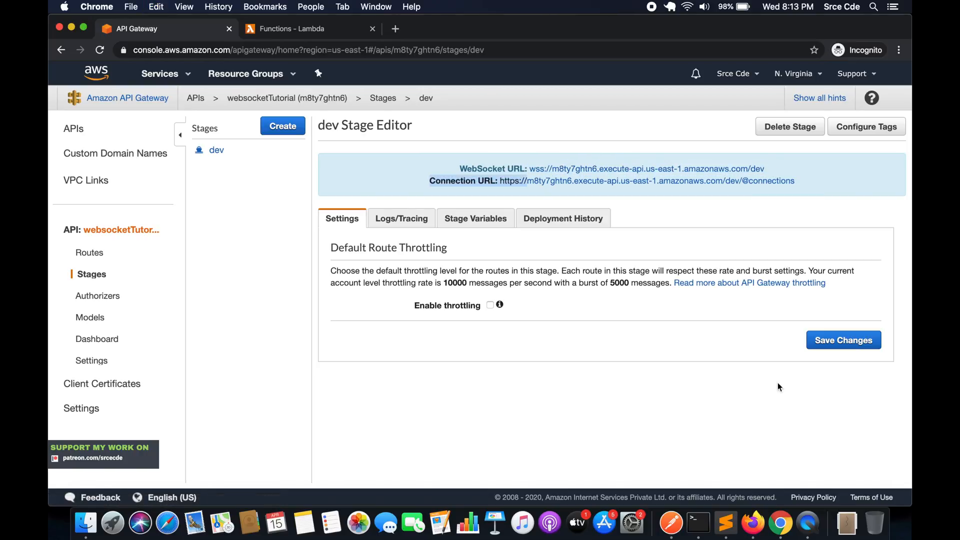
left_click(699, 522)
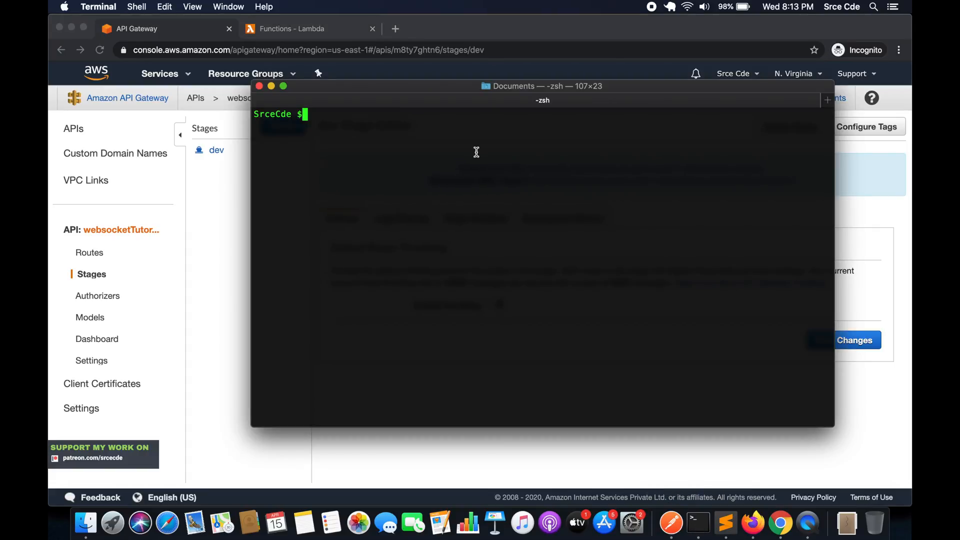
type("wscat -c")
key("super+v")
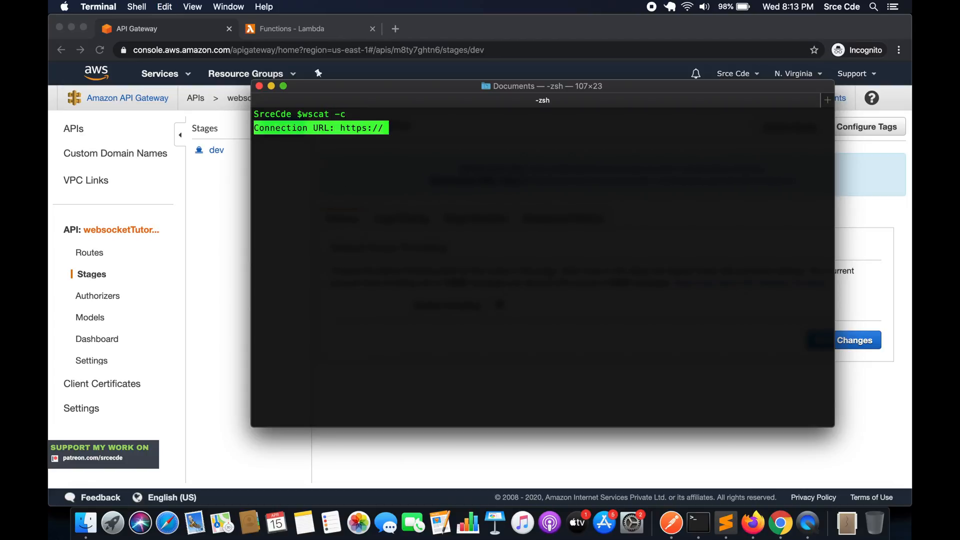
key("ctrl+c")
key("ctrl+c")
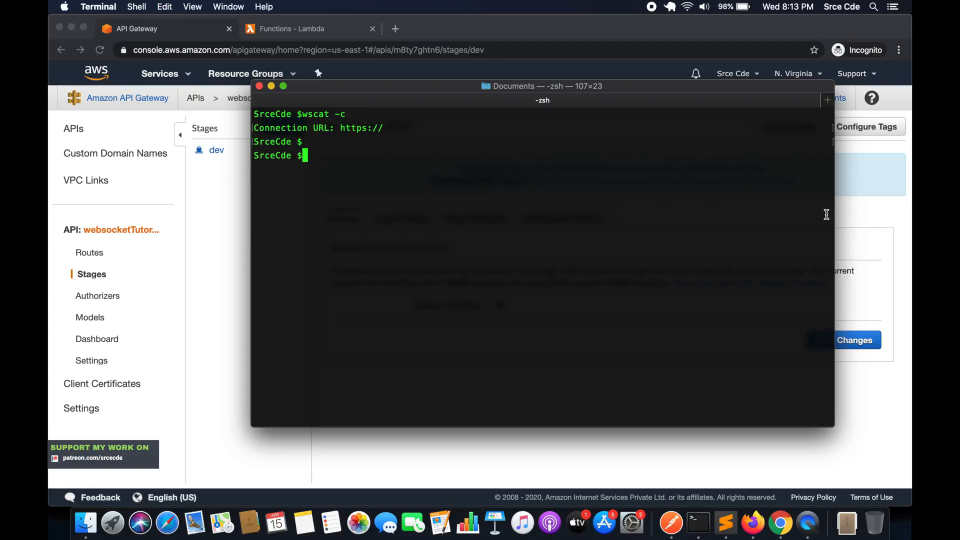
Step: Return to the browser and copy the dev stage's full WebSocket URL from the stage editor
left_click(867, 224)
left_click_drag(773, 167, 550, 155)
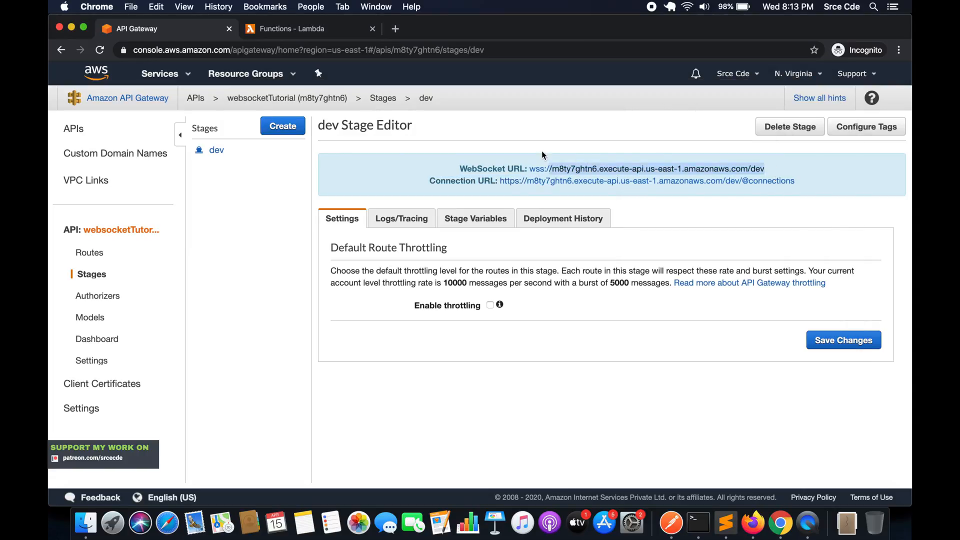
key("super+c")
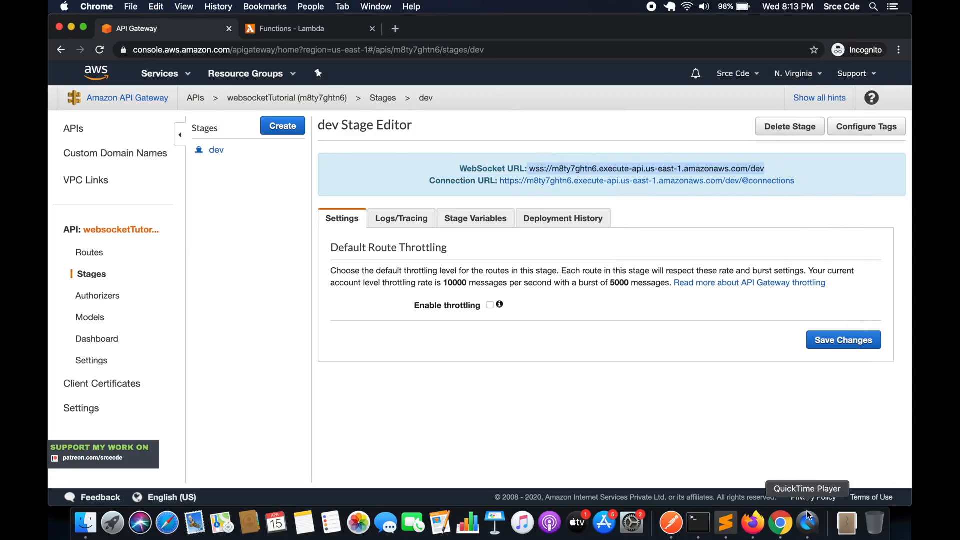
Step: Switch to Terminal and connect to wss://m8ty7ghtn6.execute-api.us-east-1.amazonaws.com/dev with wscat -c
left_click(711, 529)
type("clear")
key("Up")
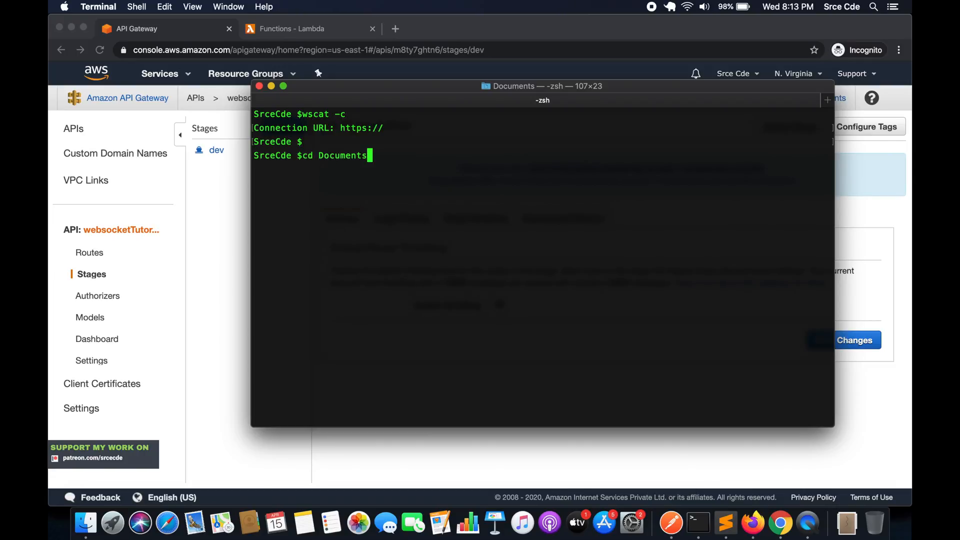
key("ctrl+u")
type("wsca")
type("t ")
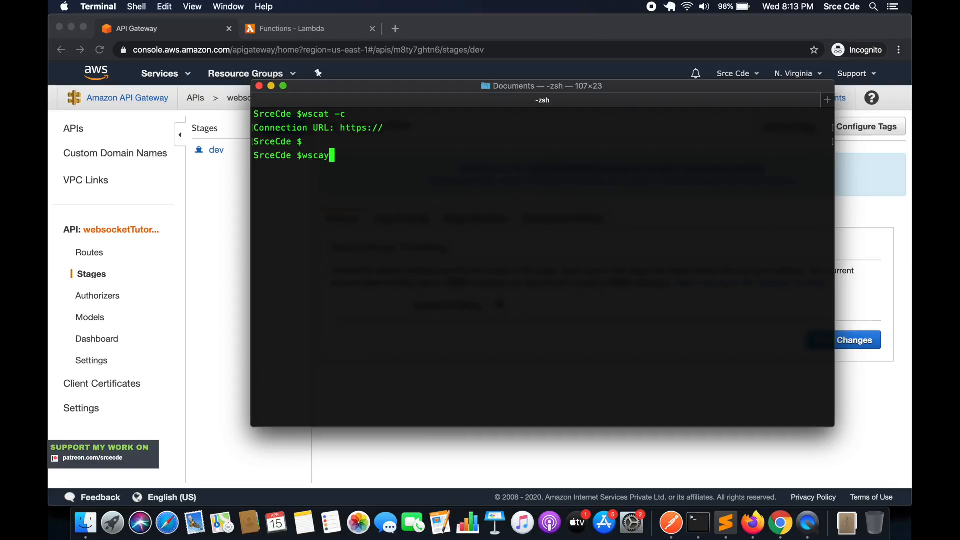
type("-c")
key("super+v")
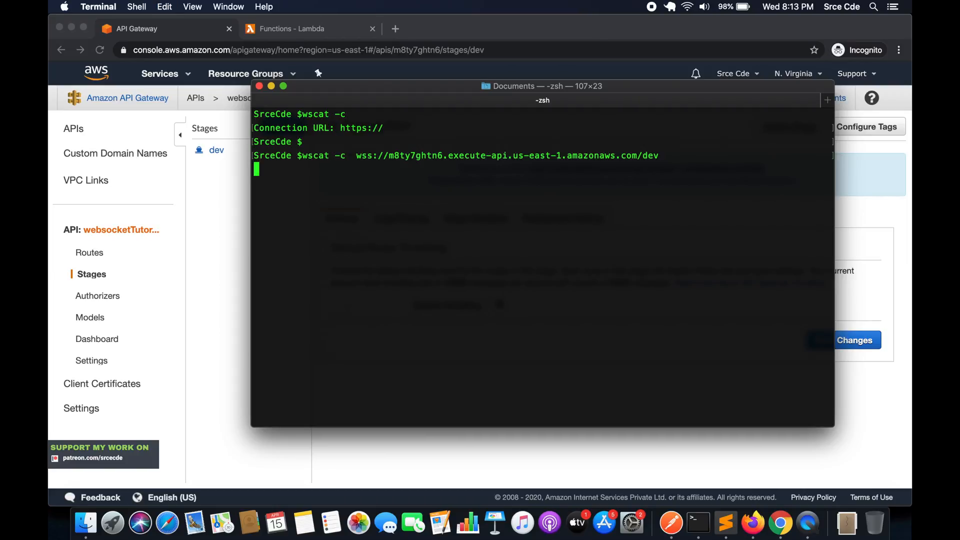
key("Return")
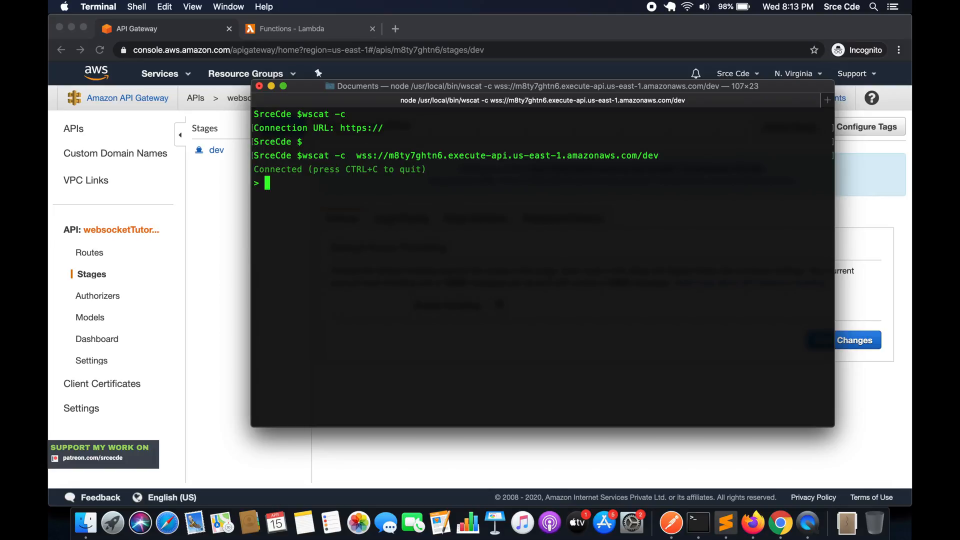
Step: Close the wscat connection and return to the shell prompt
type("exit")
key("BackSpace")
key("BackSpace")
key("BackSpace")
key("BackSpace")
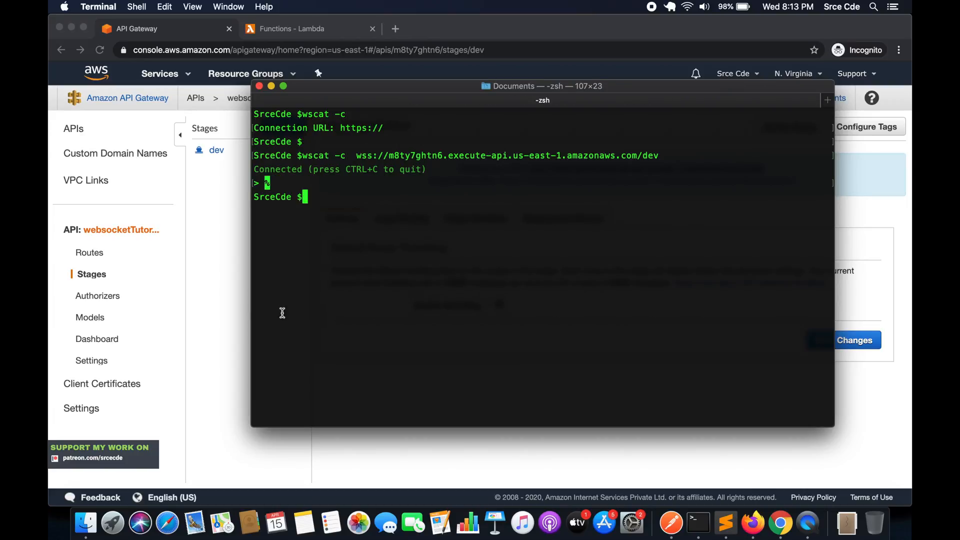
Step: Switch to the Lambda console in Chrome and start a new function from scratch named onMessage with the Python 3.8 runtime
left_click(211, 295)
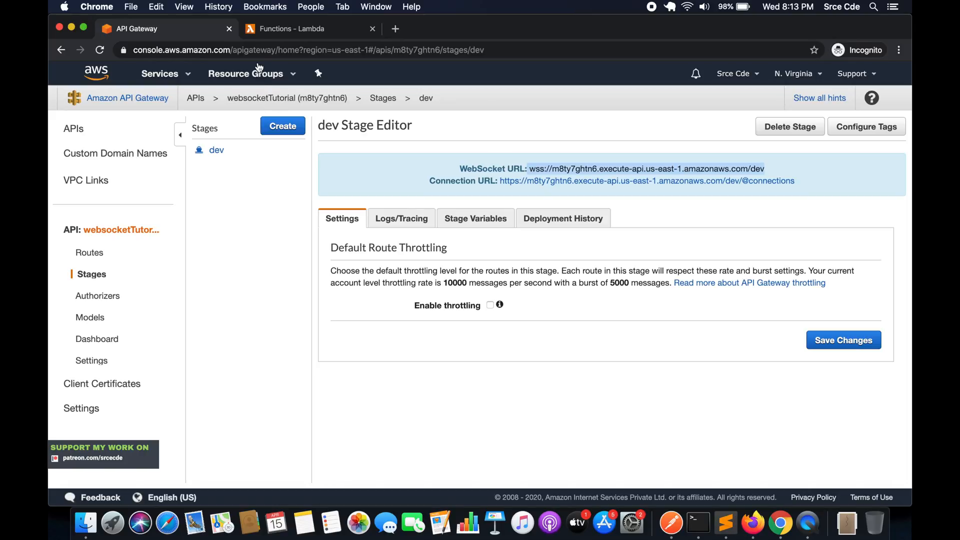
left_click(263, 31)
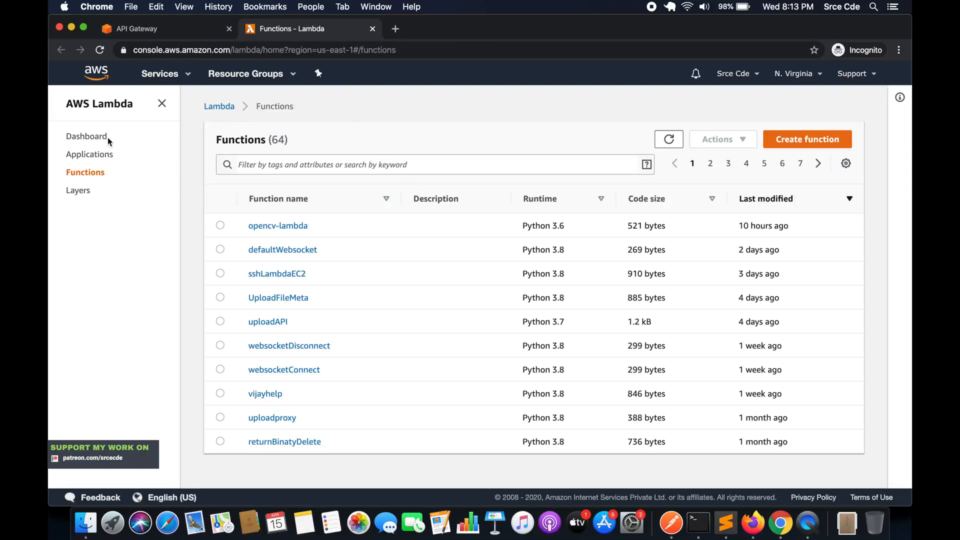
left_click(816, 146)
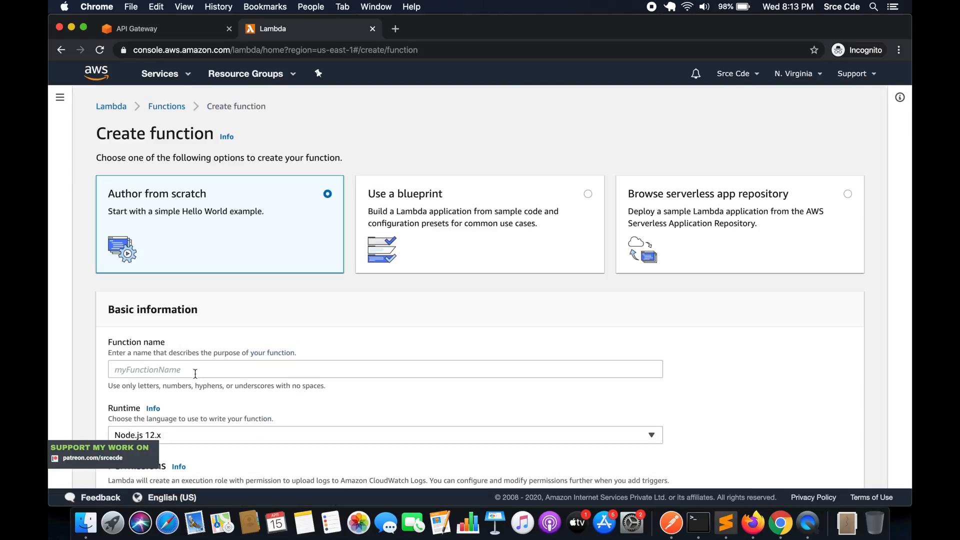
scroll(195, 374, "down", 2)
left_click(173, 310)
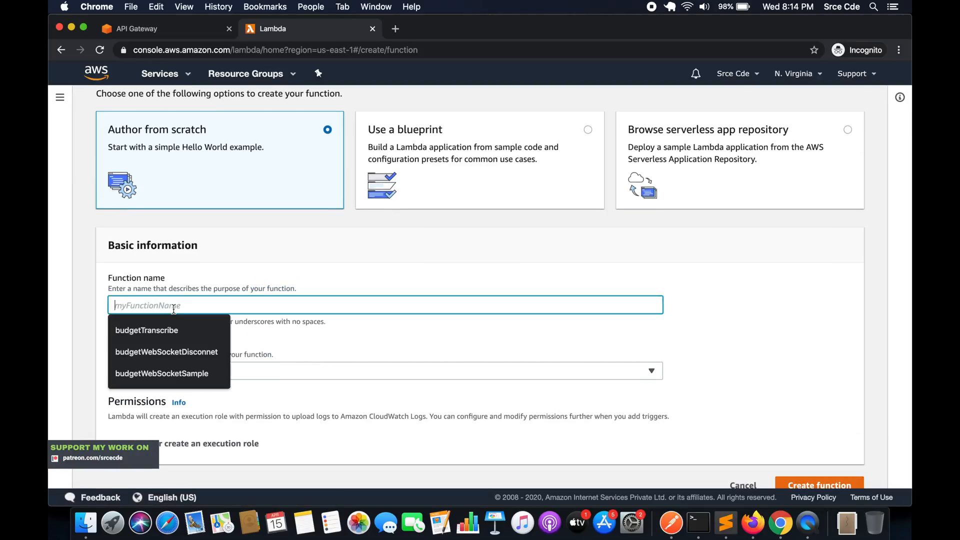
key("BackSpace")
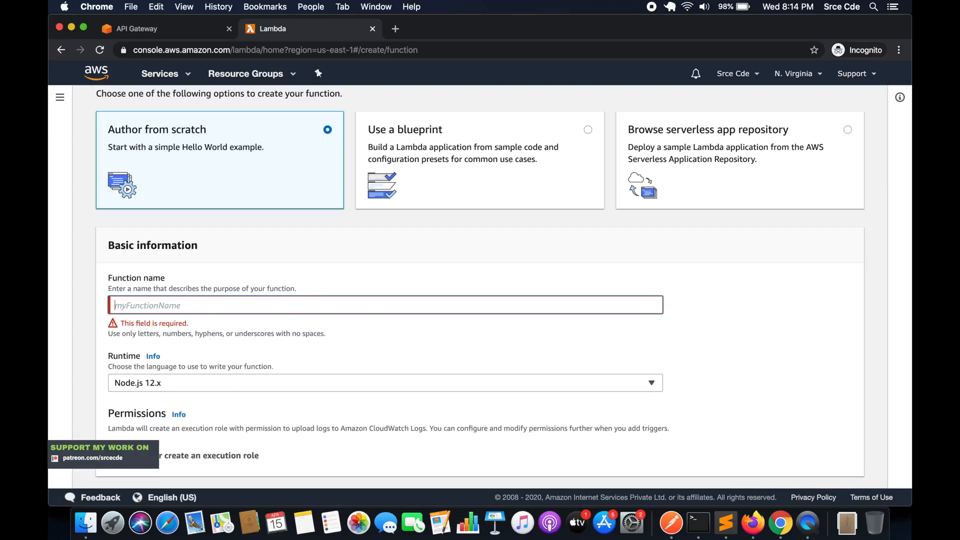
type("onMessage")
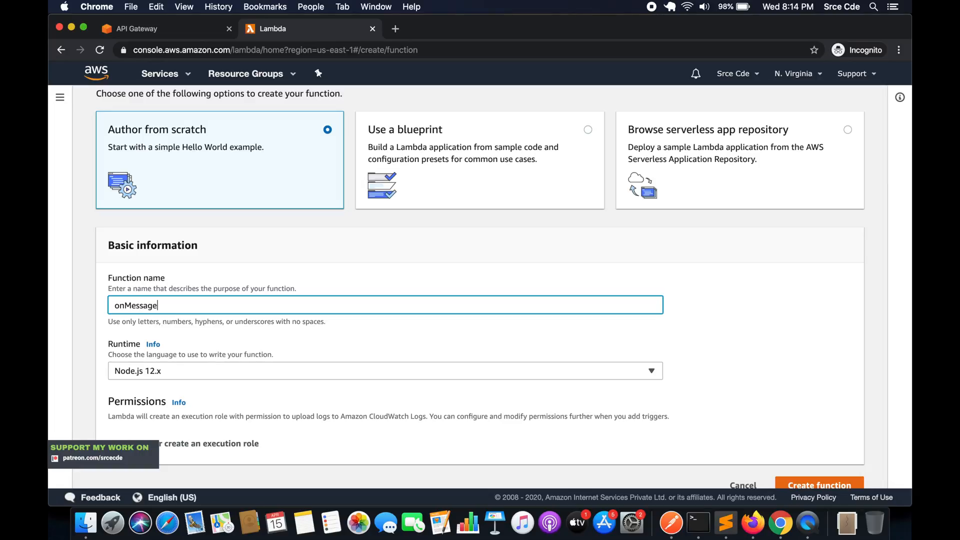
scroll(169, 315, "down", 1)
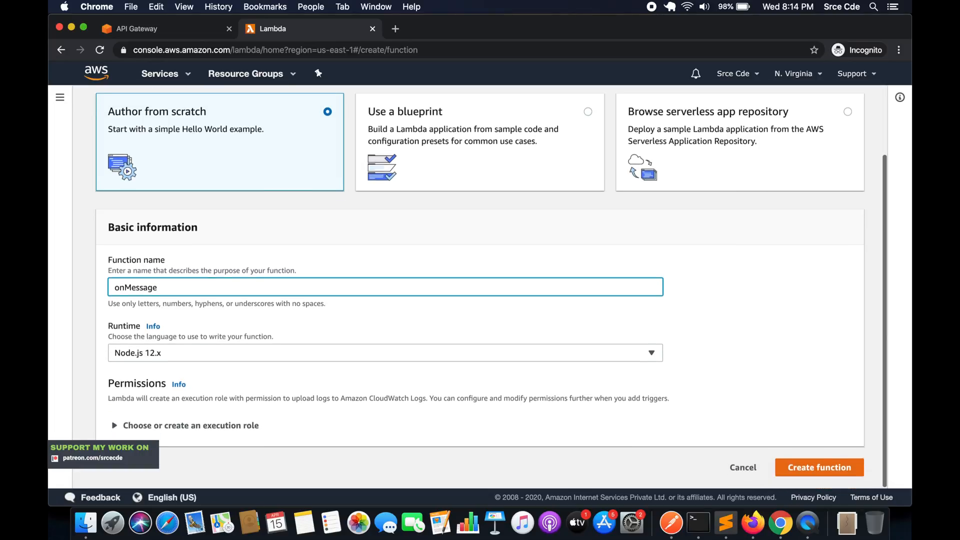
left_click(163, 355)
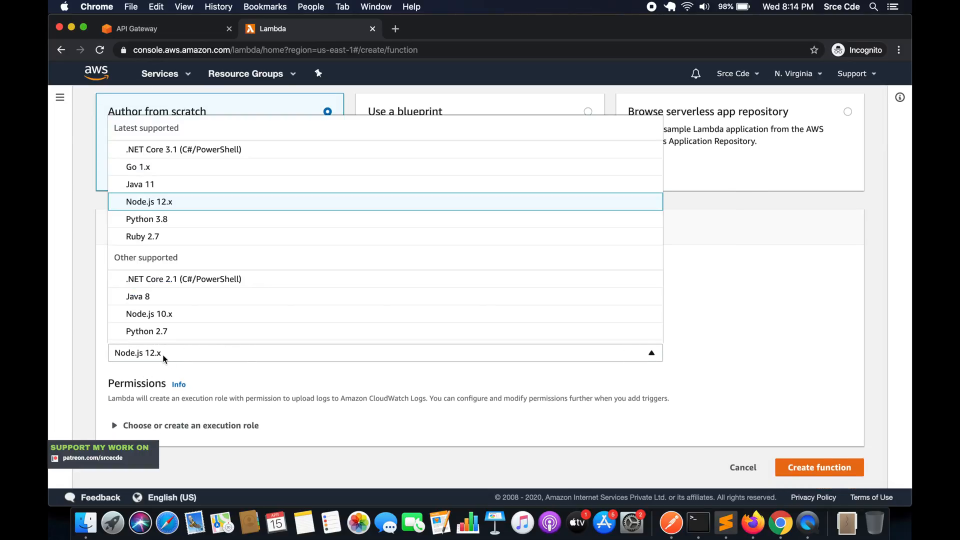
left_click(188, 218)
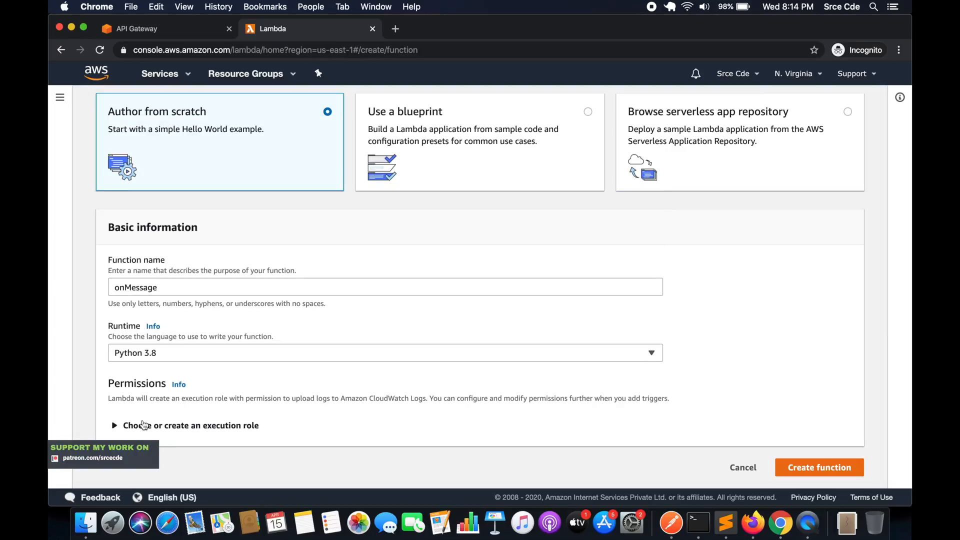
Step: Assign the existing role websocket_lambda as the execution role and create the function
left_click(170, 426)
scroll(150, 420, "down", 3)
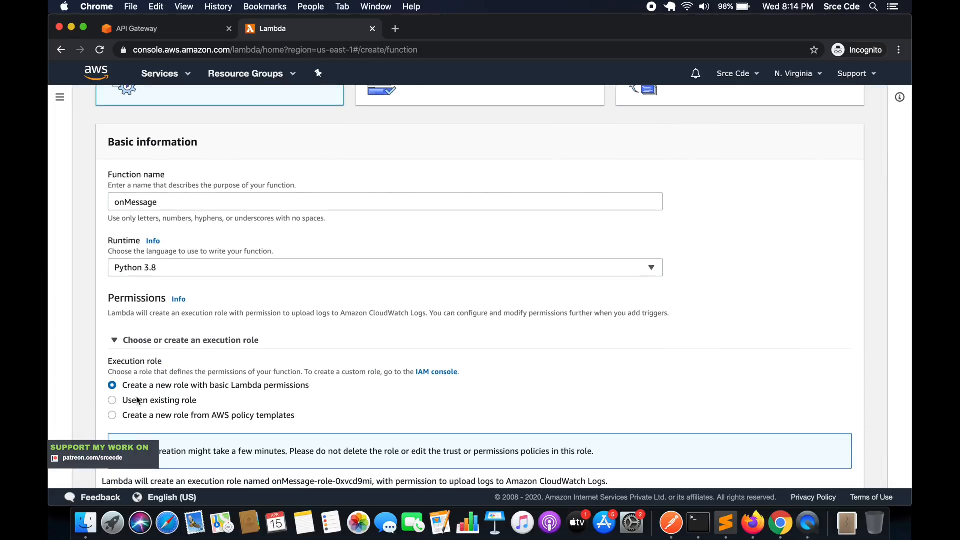
left_click(138, 400)
scroll(138, 400, "down", 1)
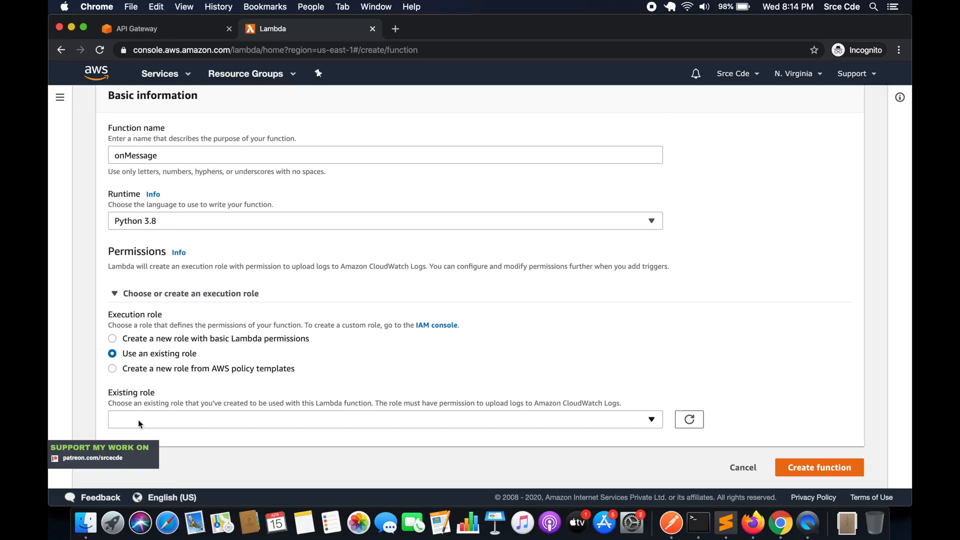
left_click(138, 419)
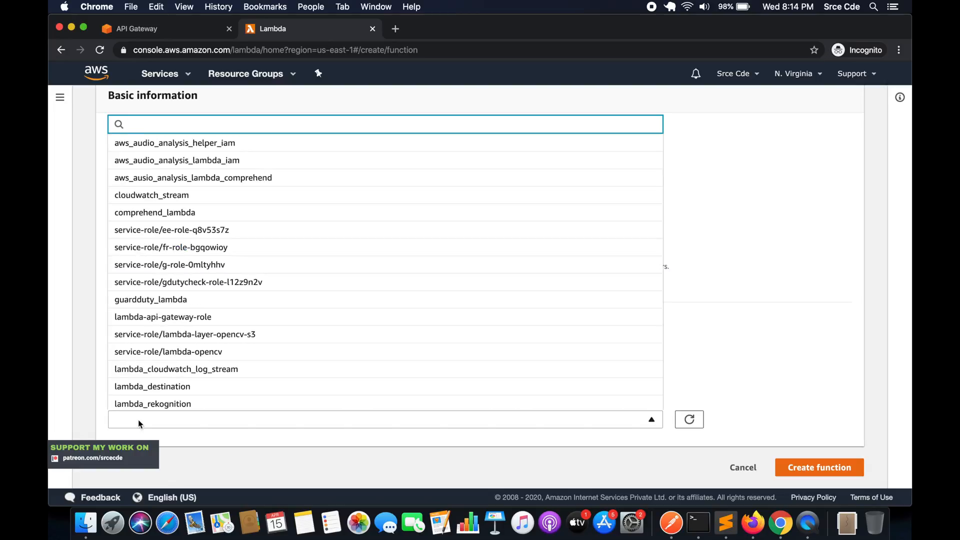
type("web")
key("Down")
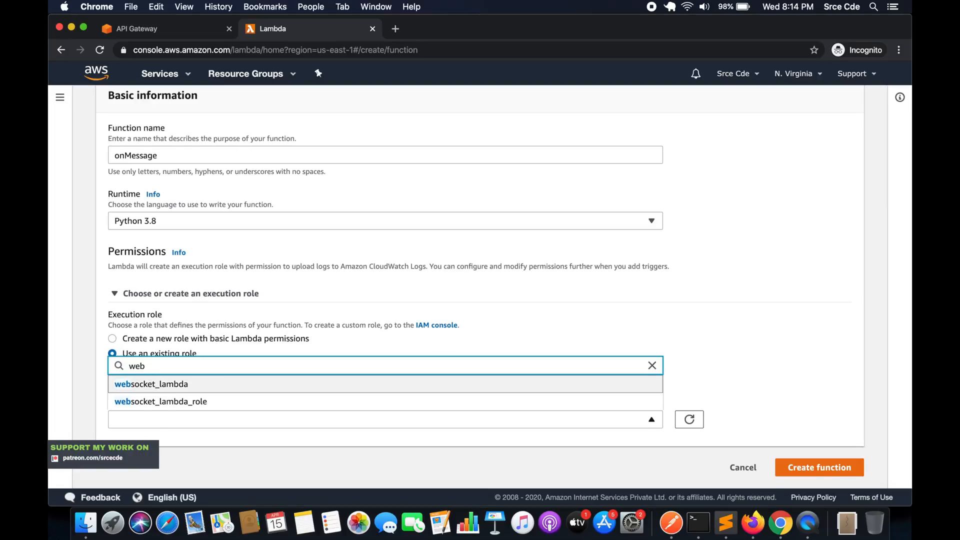
key("Return")
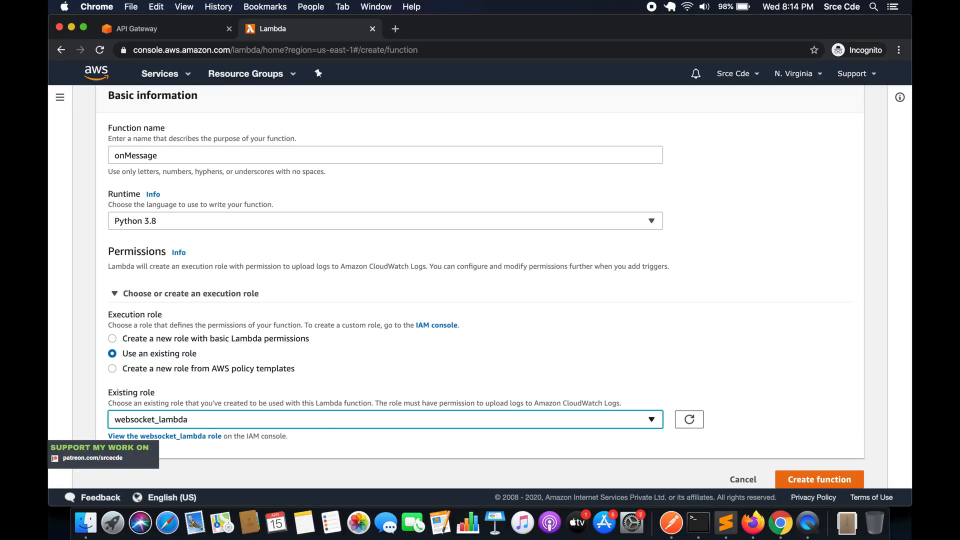
left_click(792, 481)
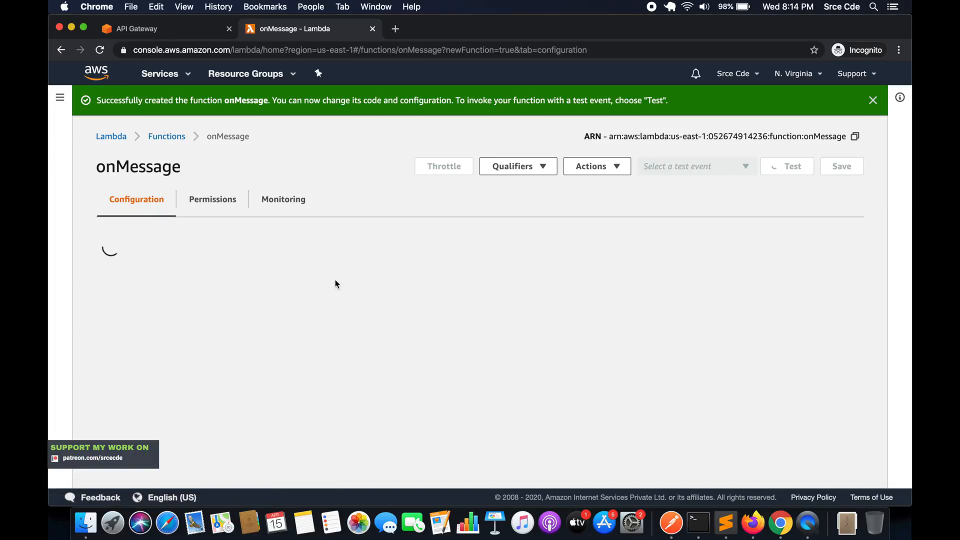
Step: Add print(event) as the first line inside lambda_handler and save the function
scroll(407, 284, "down", 5)
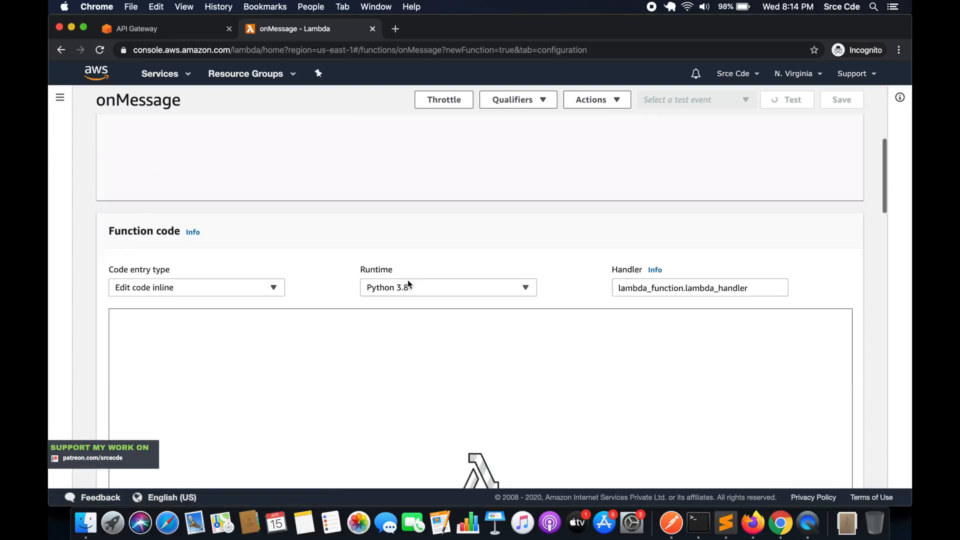
scroll(407, 284, "down", 3)
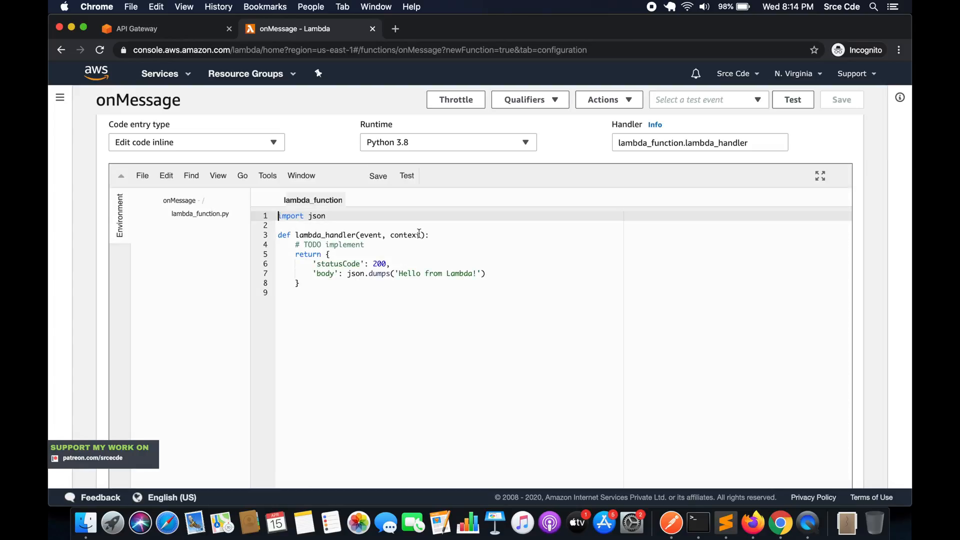
key("Down")
key("Down")
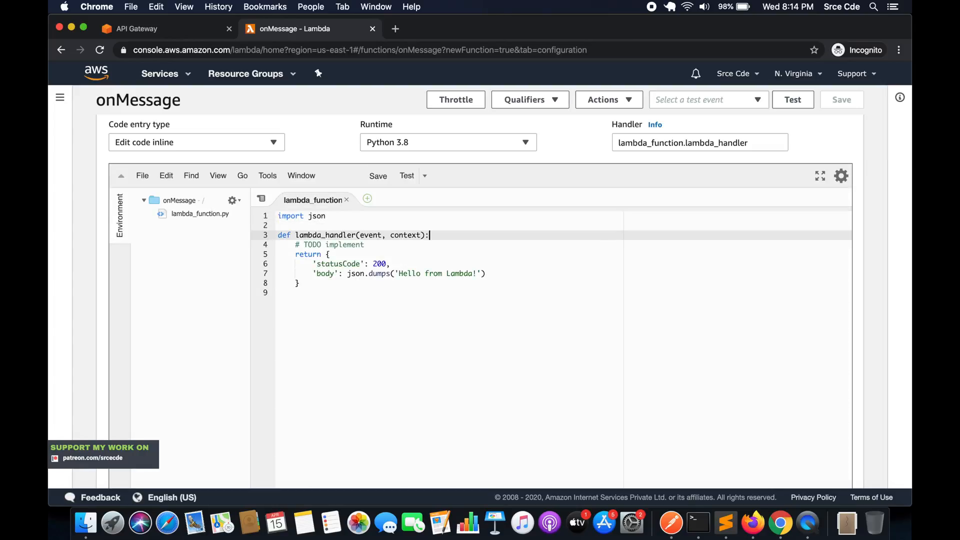
key("Return")
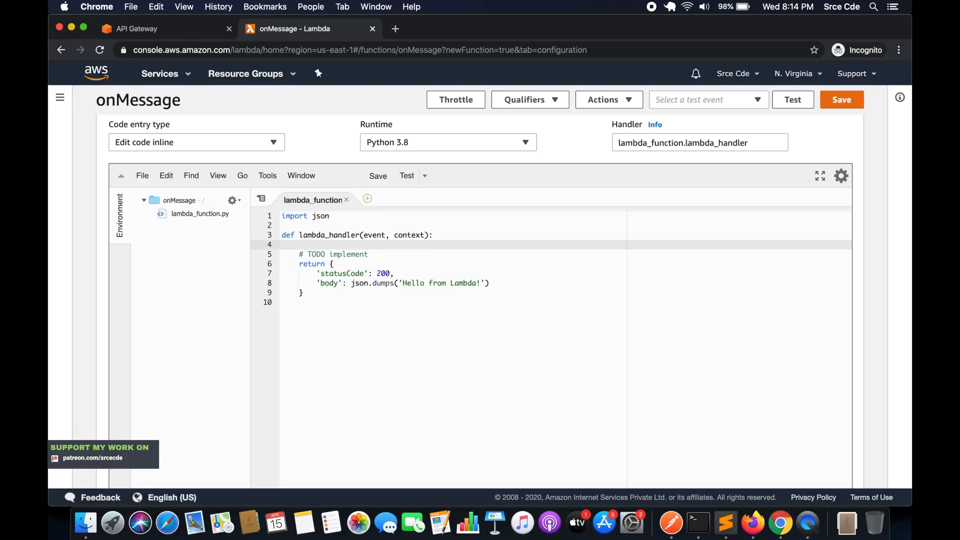
type("print(event")
left_click(832, 99)
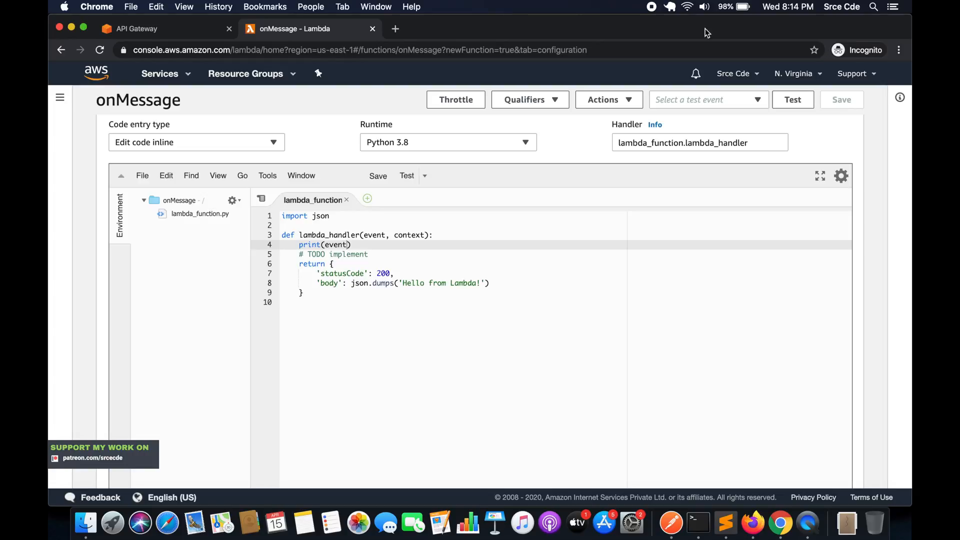
Step: Add a new route key named onMessage to the websocketTutorial API's routes in API Gateway
left_click(124, 32)
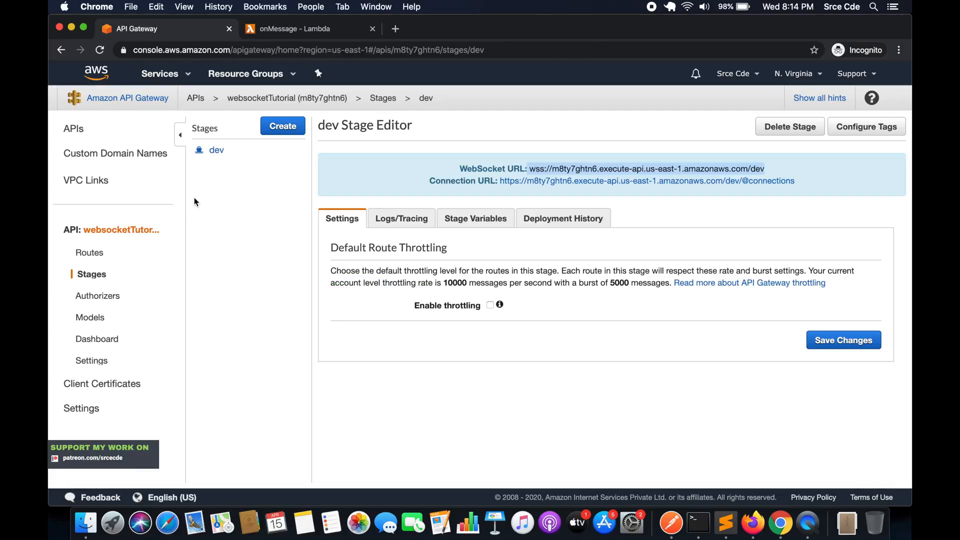
left_click(89, 253)
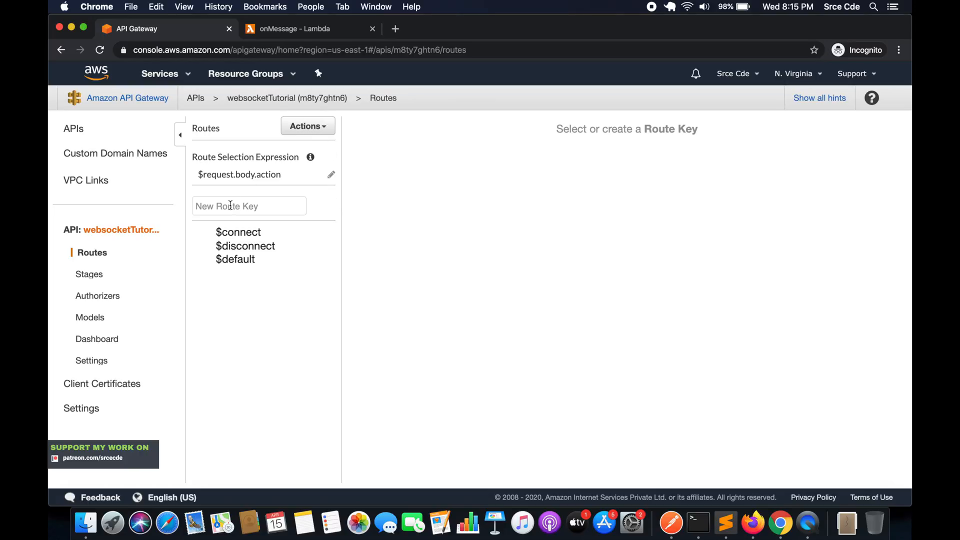
left_click(269, 207)
type("onMessage")
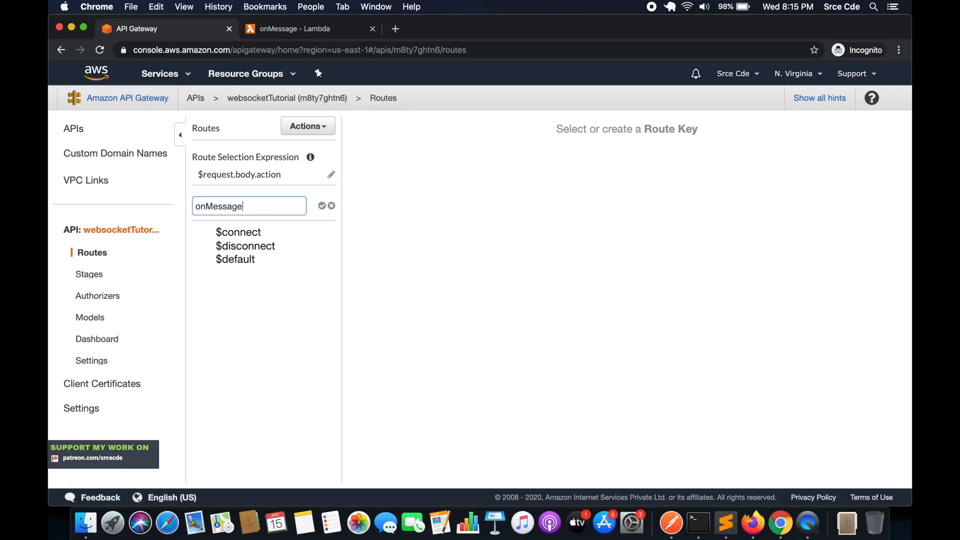
left_click(322, 207)
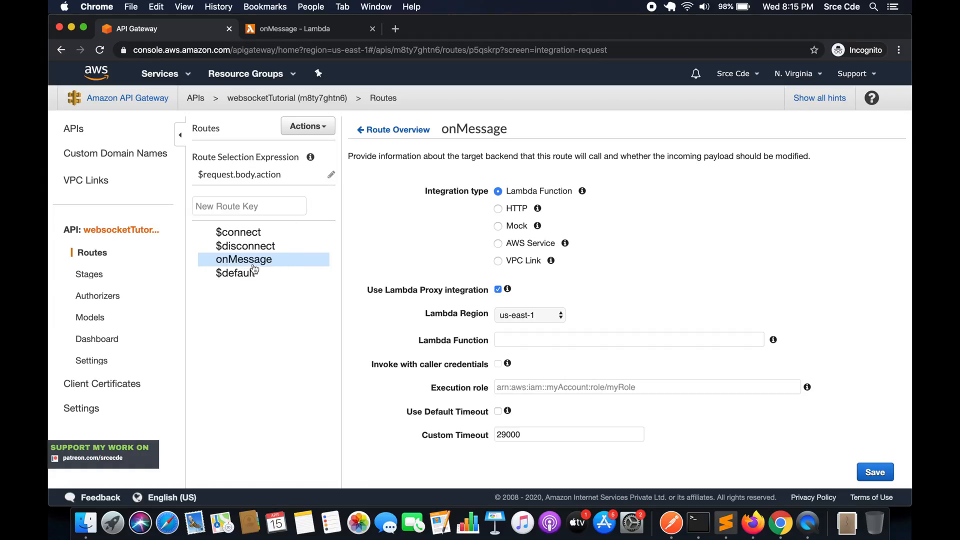
Step: Set the onMessage route's integration to the Lambda function onMessage, save it, and grant the invoke permission
scroll(422, 243, "down", 1)
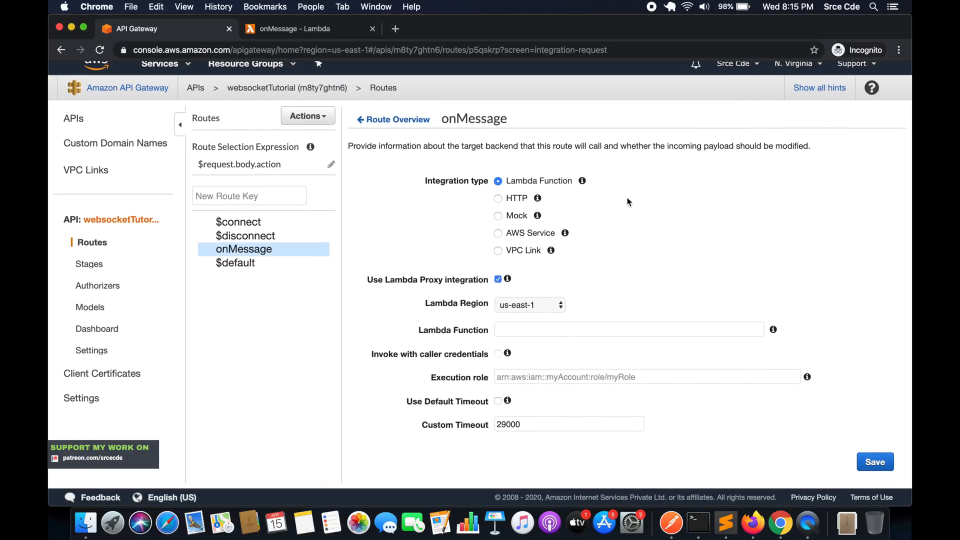
left_click(293, 30)
double_click(160, 99)
key("super+c")
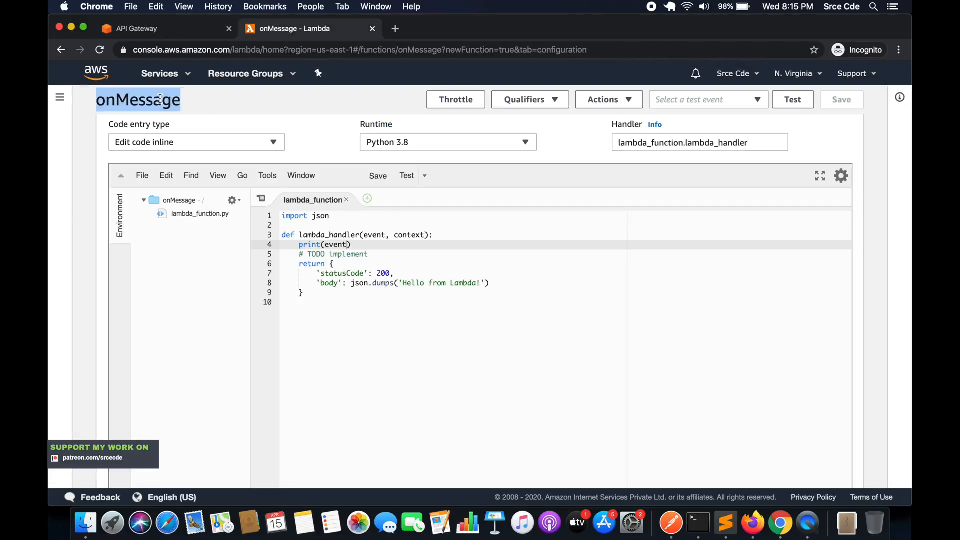
left_click(129, 30)
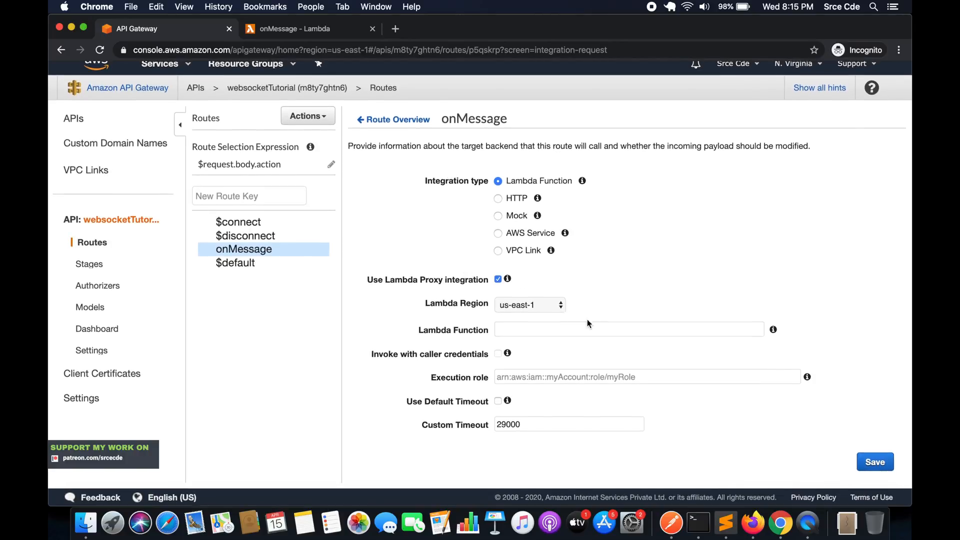
left_click(563, 331)
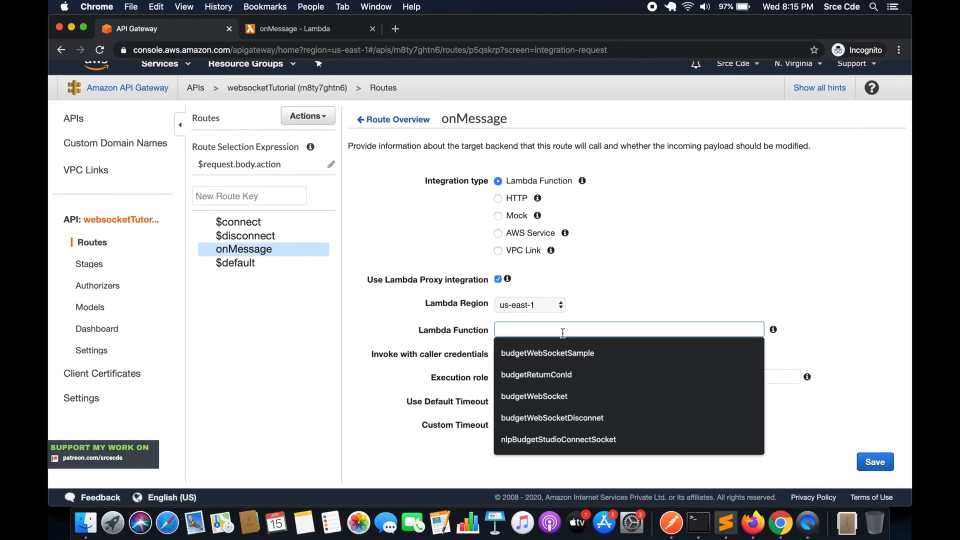
key("super+v")
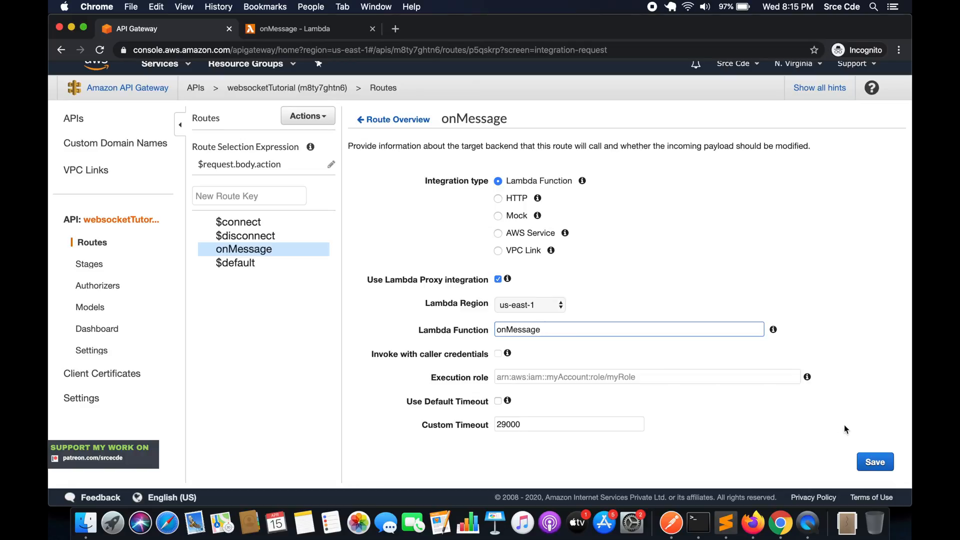
left_click(875, 463)
left_click(725, 204)
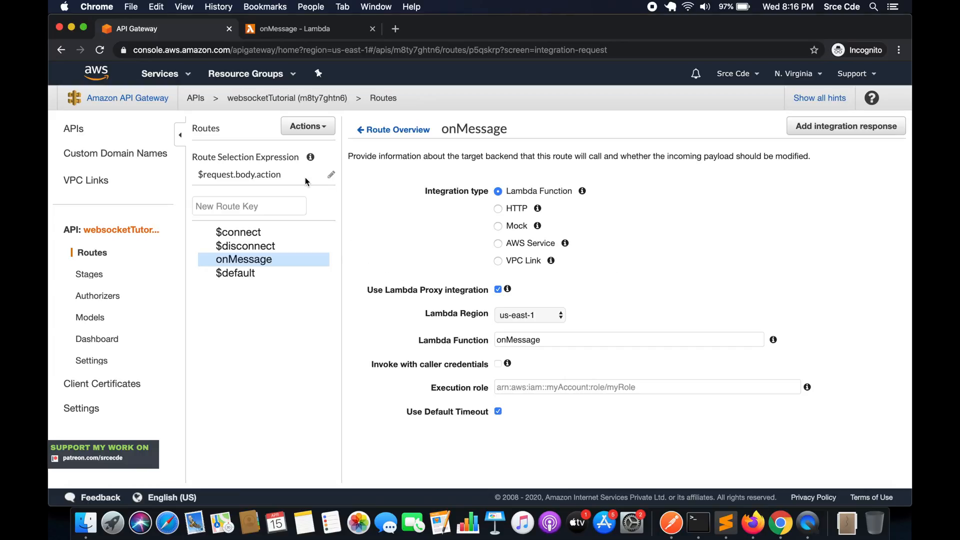
Step: Deploy the websocketTutorial API to the existing dev stage
left_click(308, 124)
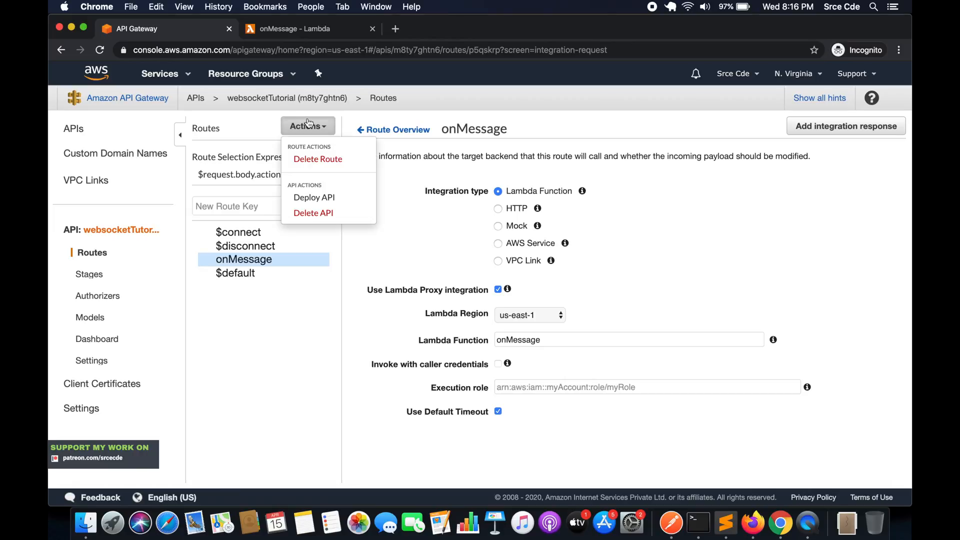
left_click(315, 198)
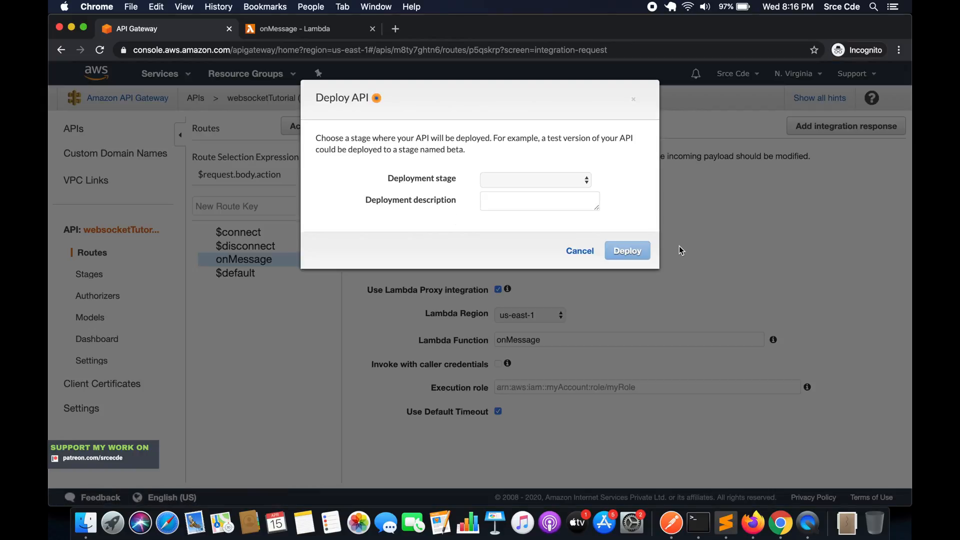
left_click(542, 187)
left_click(528, 189)
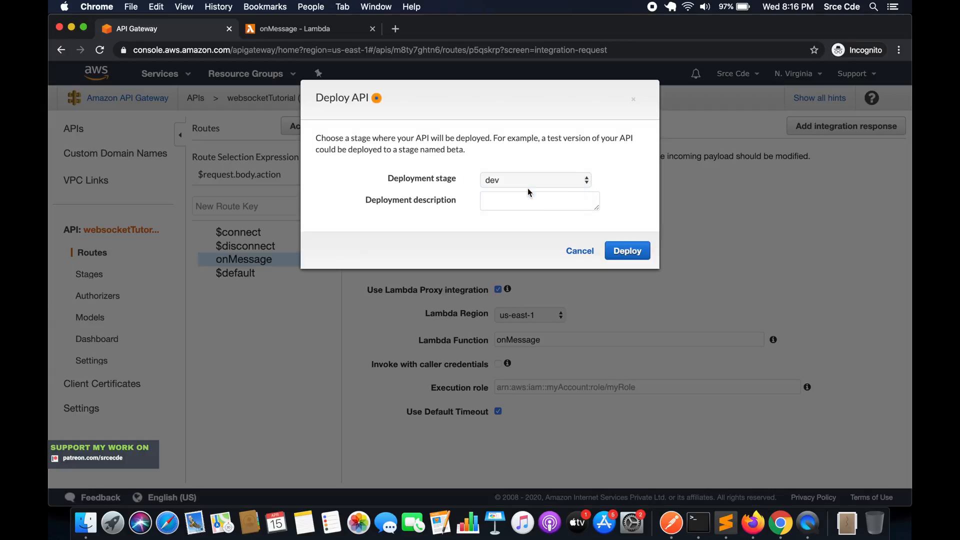
left_click(627, 252)
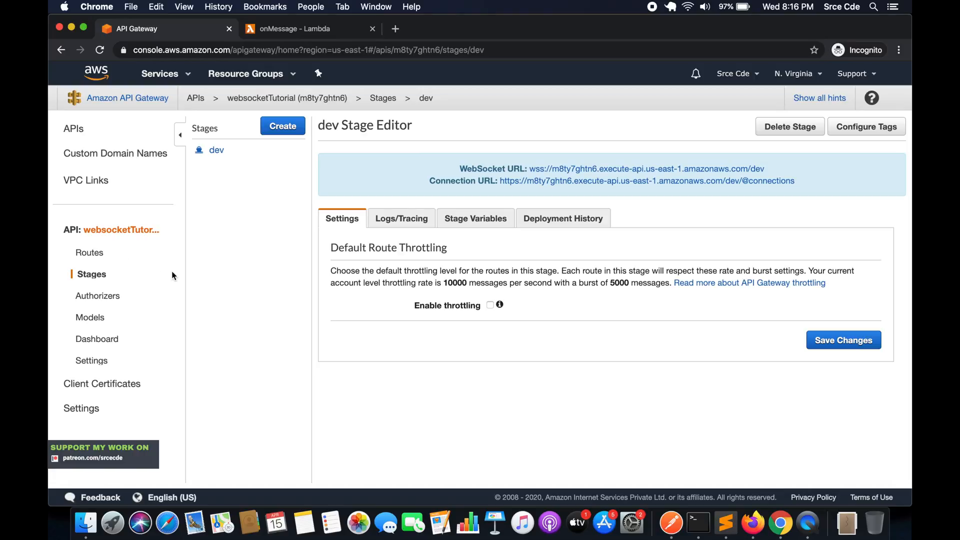
Step: Replace the onMessage Lambda function's returned body text with "onMessaage route invoked!" and save the function
left_click(307, 32)
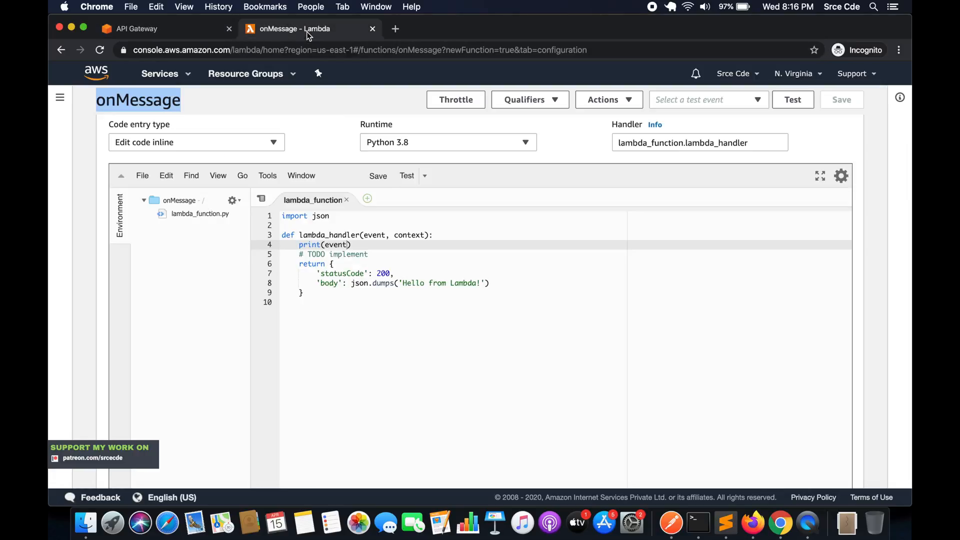
scroll(394, 236, "down", 2)
left_click(395, 224)
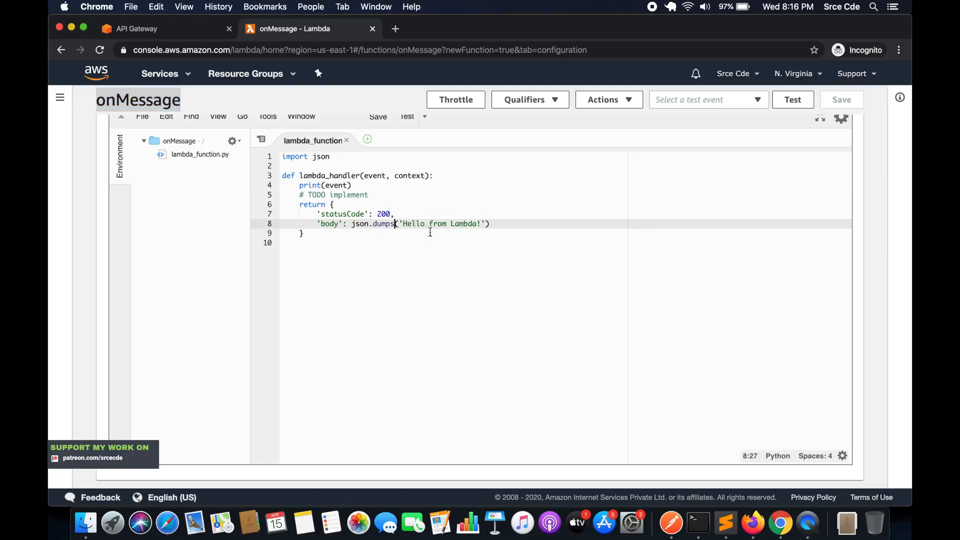
key("Right")
key("Right")
key("shift+Right")
key("shift+Right")
key("shift+Right")
key("shift+Right")
key("shift+Right")
key("shift+Right")
key("shift+Right")
key("shift+Right")
key("shift+Right")
key("shift+Right")
key("shift+Right")
key("shift+Right")
key("shift+Right")
key("shift+Right")
key("shift+Right")
key("shift+Right")
key("shift+Right")
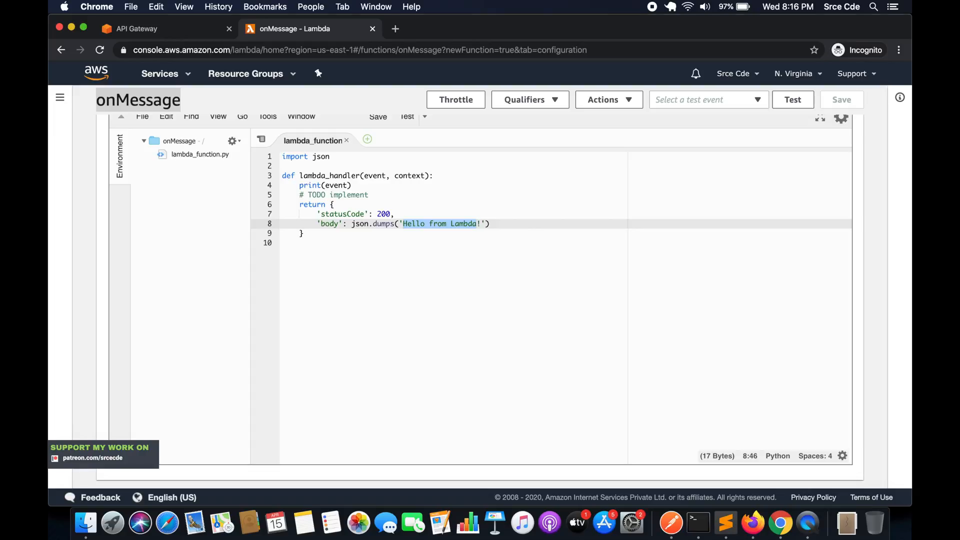
key("BackSpace")
type("onMessaage route ")
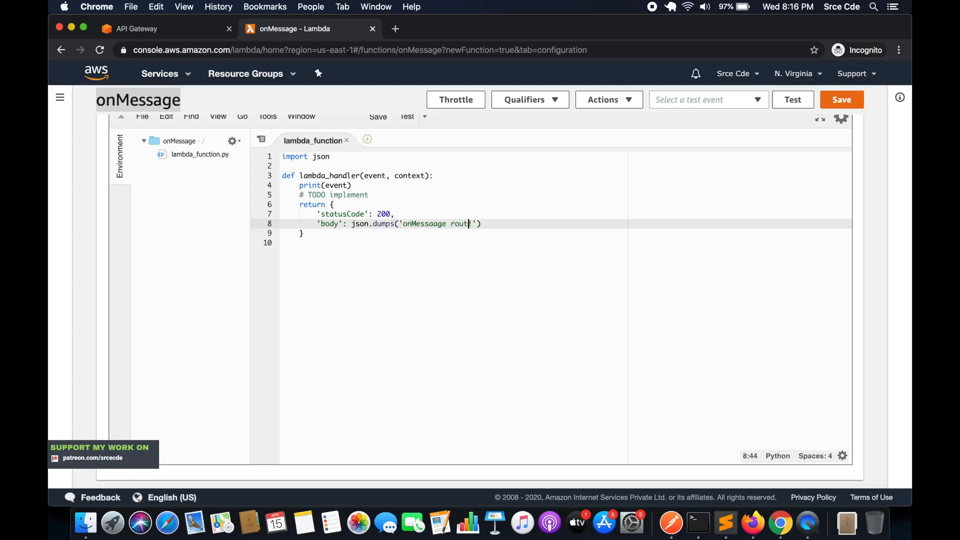
type("invoked!")
left_click(849, 98)
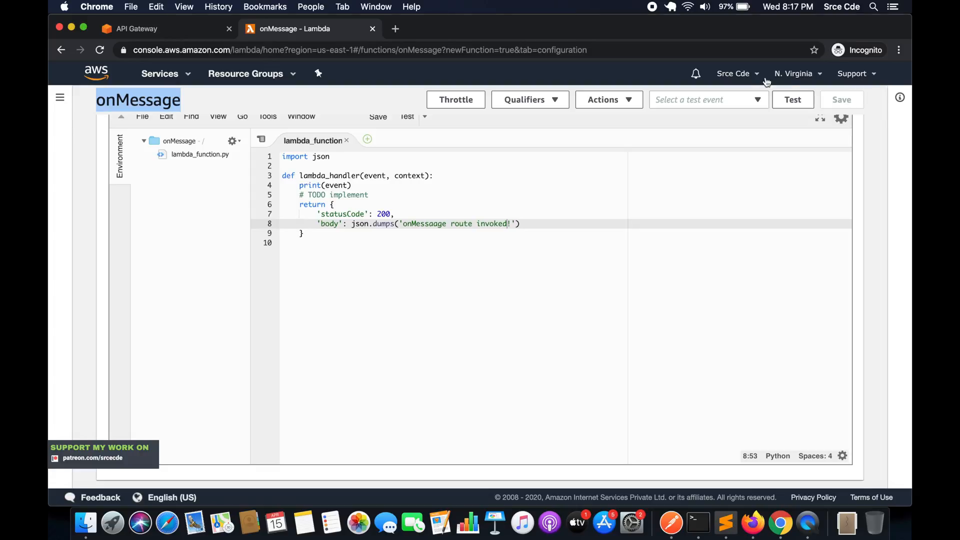
left_click(590, 246)
scroll(538, 280, "up", 2)
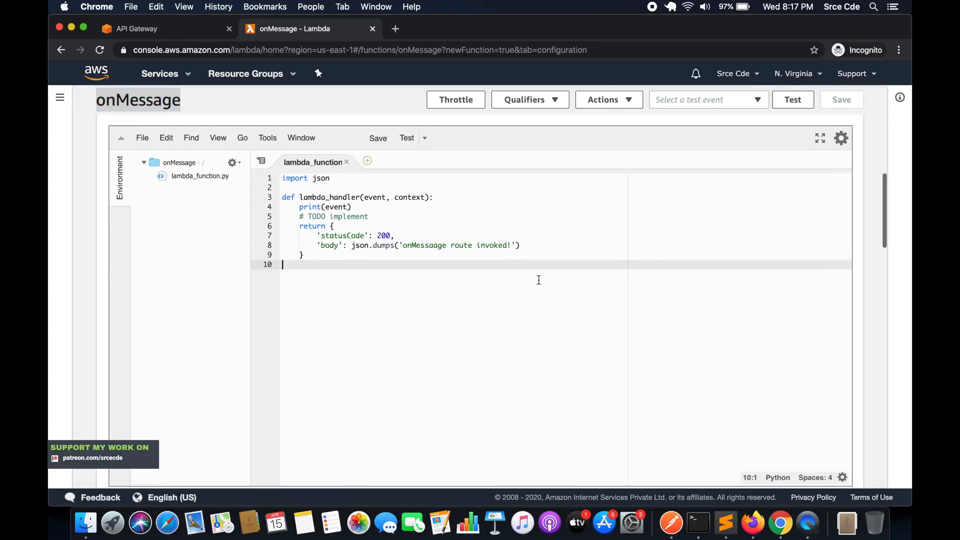
Step: Copy the dev stage's WebSocket URL from API Gateway, switch to Terminal, clear it, and connect to that URL with wscat -c
left_click(163, 28)
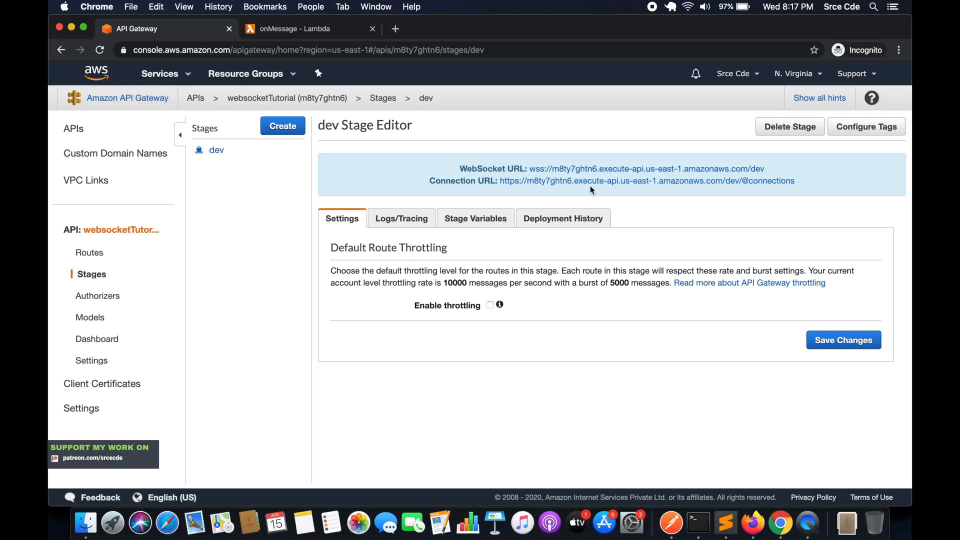
left_click_drag(766, 169, 530, 171)
key("super+c")
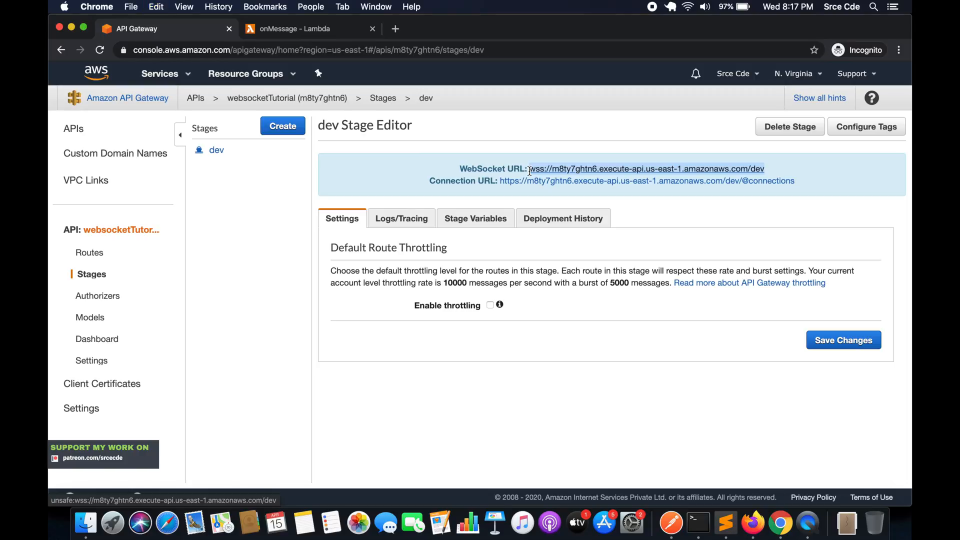
left_click(704, 523)
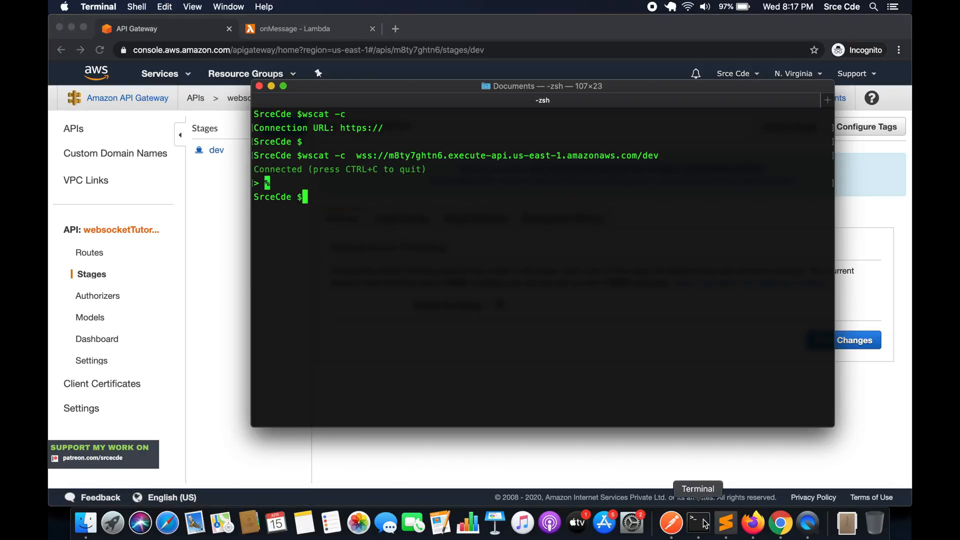
type("clear")
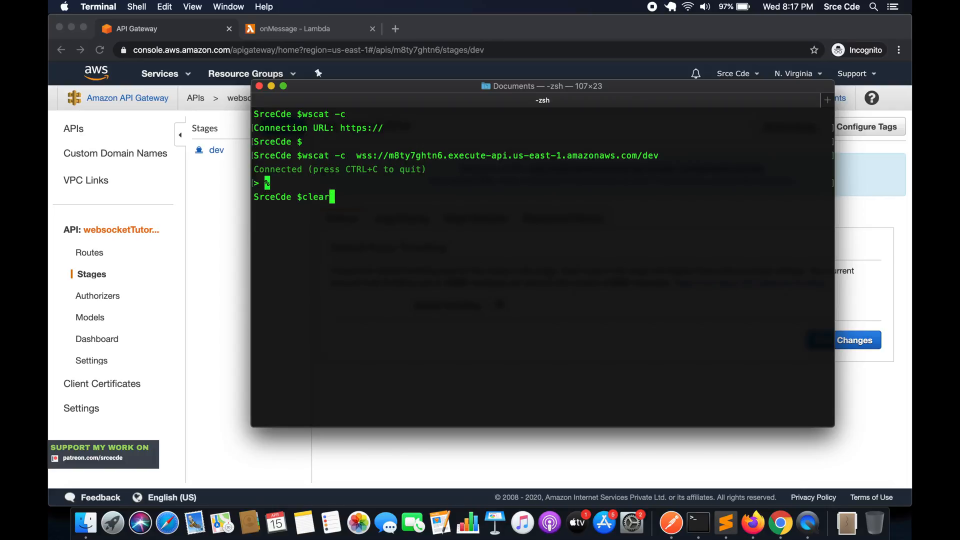
key("Return")
type("wscat -c")
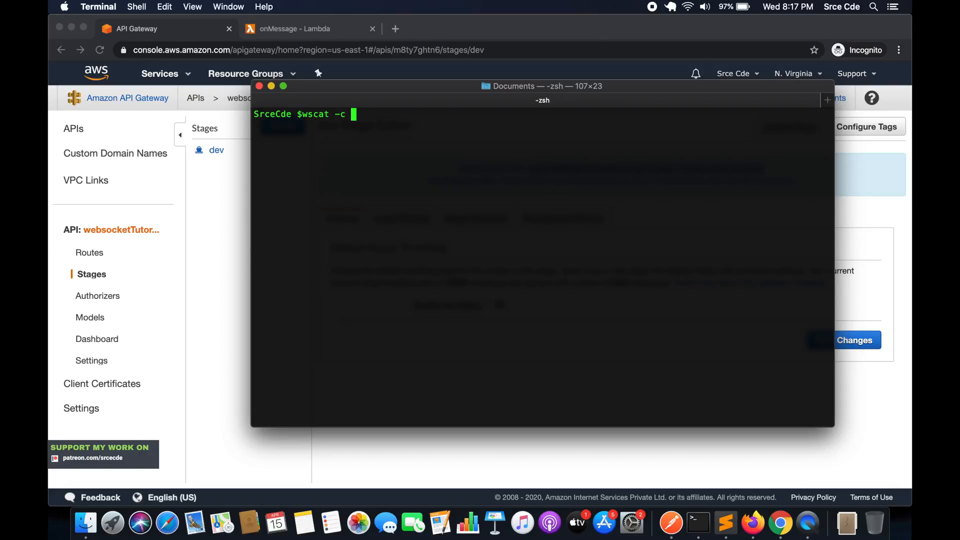
key("super+v")
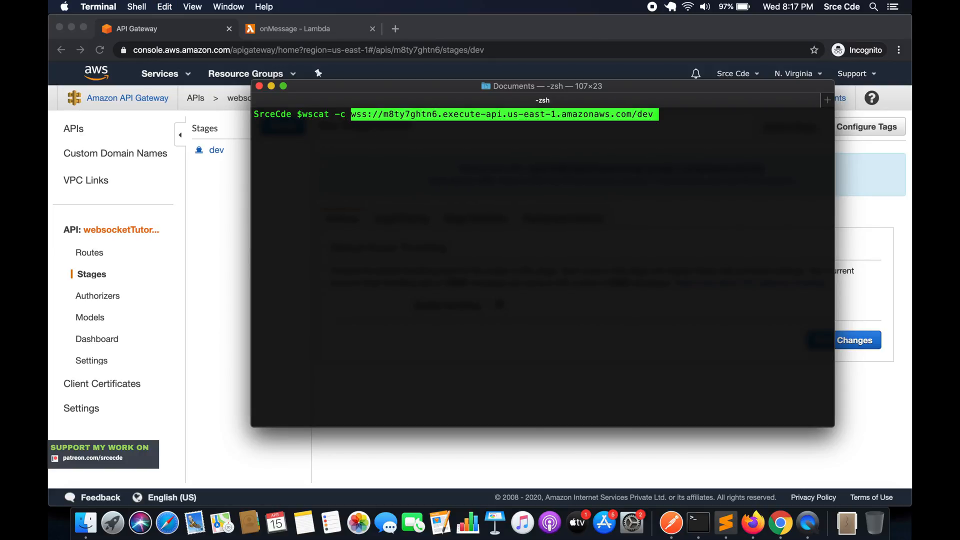
key("Return")
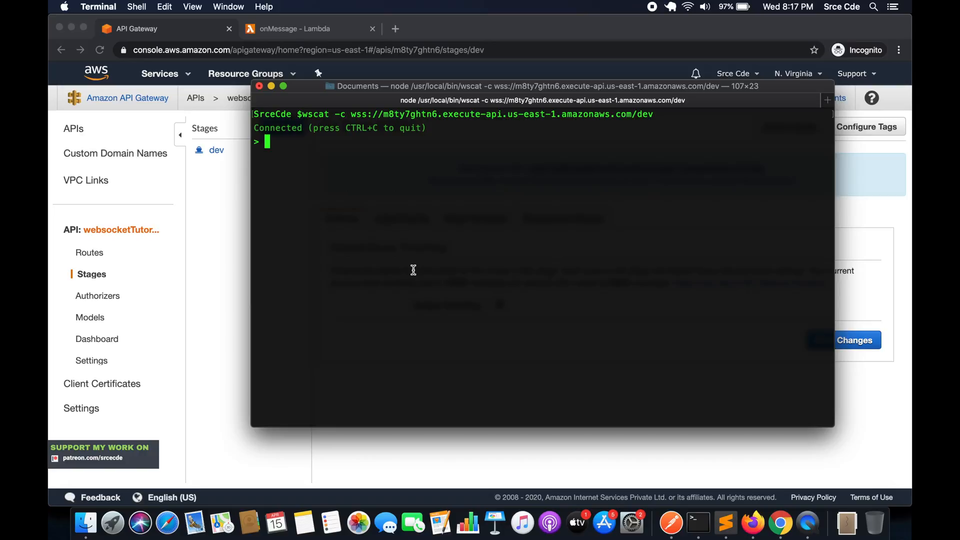
Step: Send {"action": "onMessage"} through the wscat connection, checking the API's route selection expression in API Gateway for the key name
type("{\"action\\n")
left_click(113, 323)
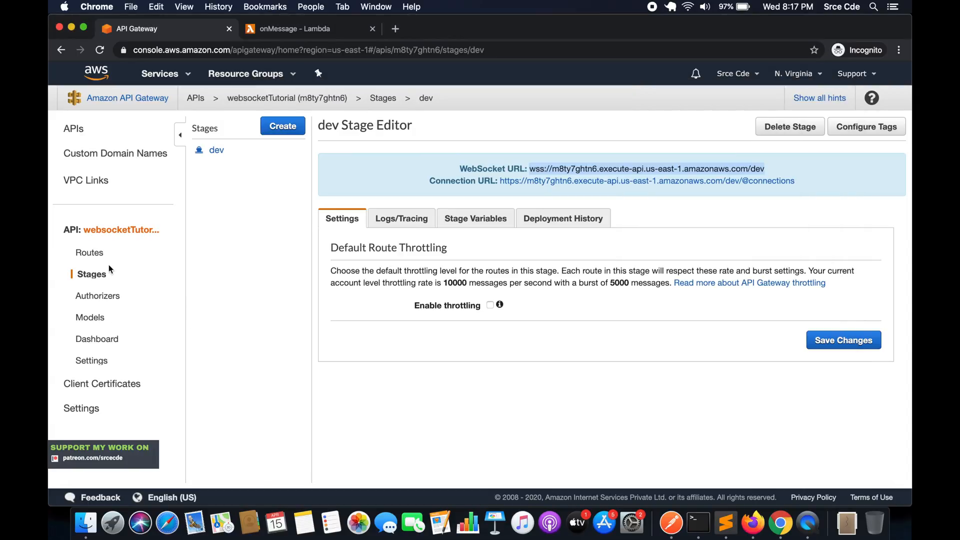
left_click(89, 253)
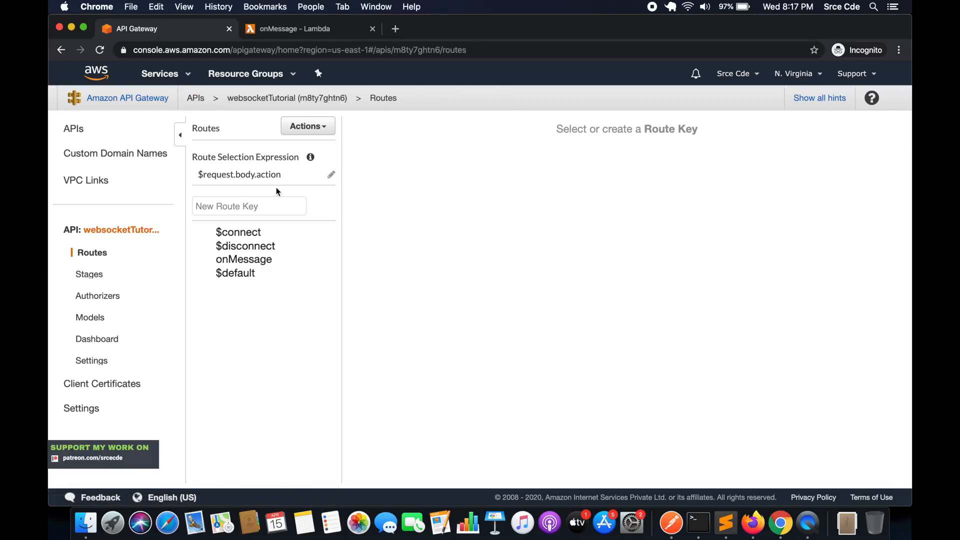
left_click(699, 524)
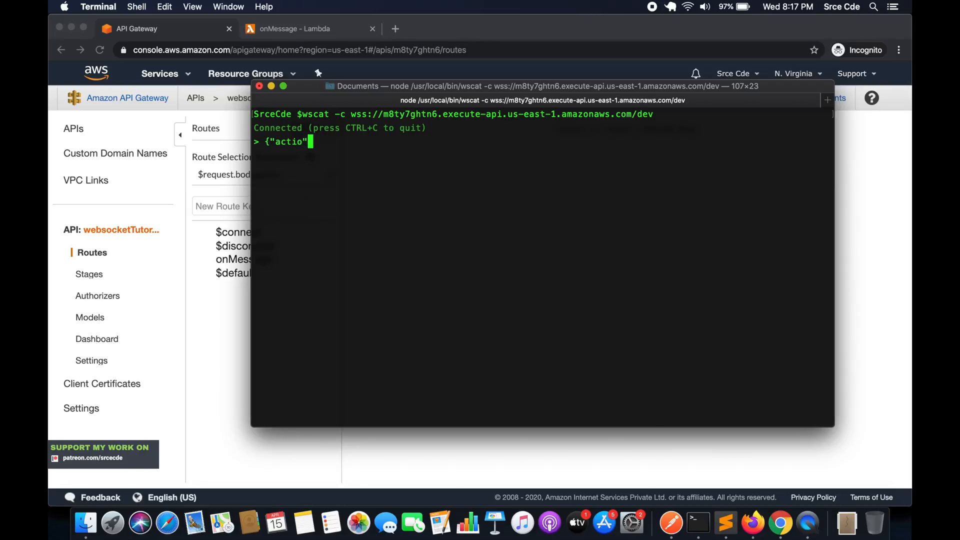
key("Left")
type("n")
key("Right")
type(": \"onMessage\"")
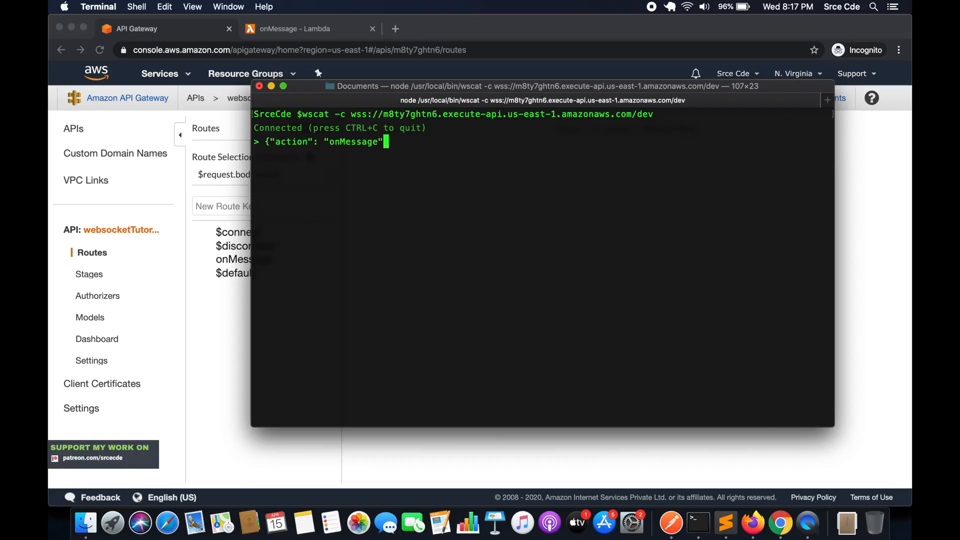
type("}")
key("Return")
Step: Switch to API Gateway in Chrome and add an integration response to the onMessage route
left_click(204, 347)
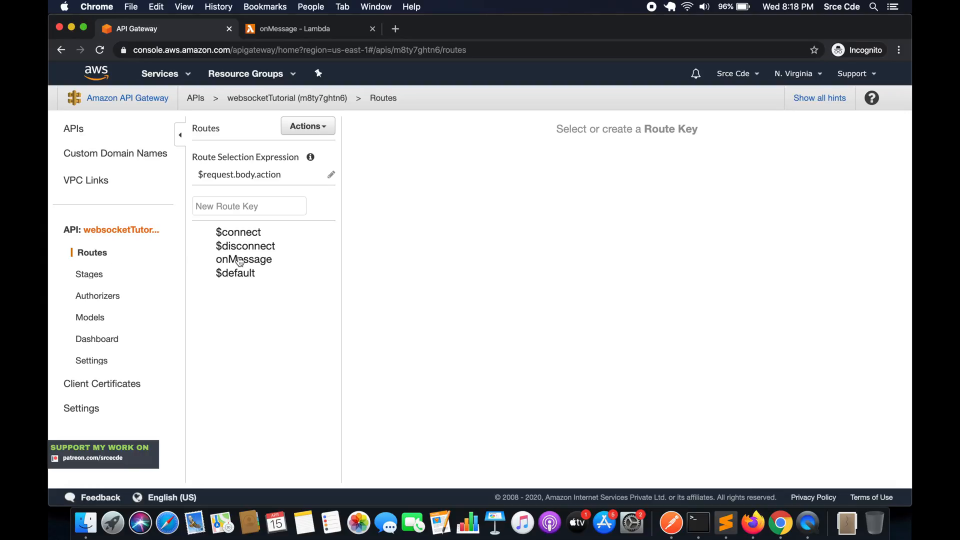
left_click(258, 263)
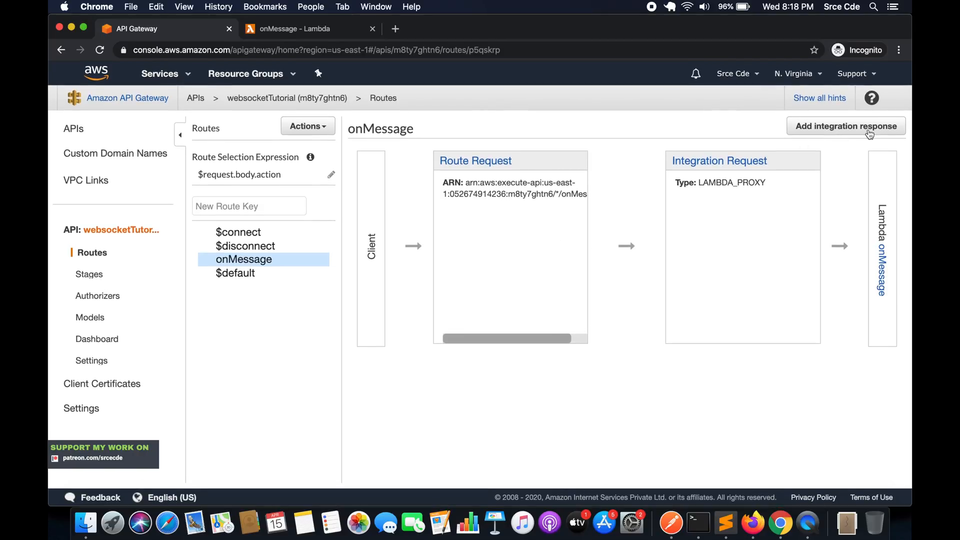
left_click(869, 131)
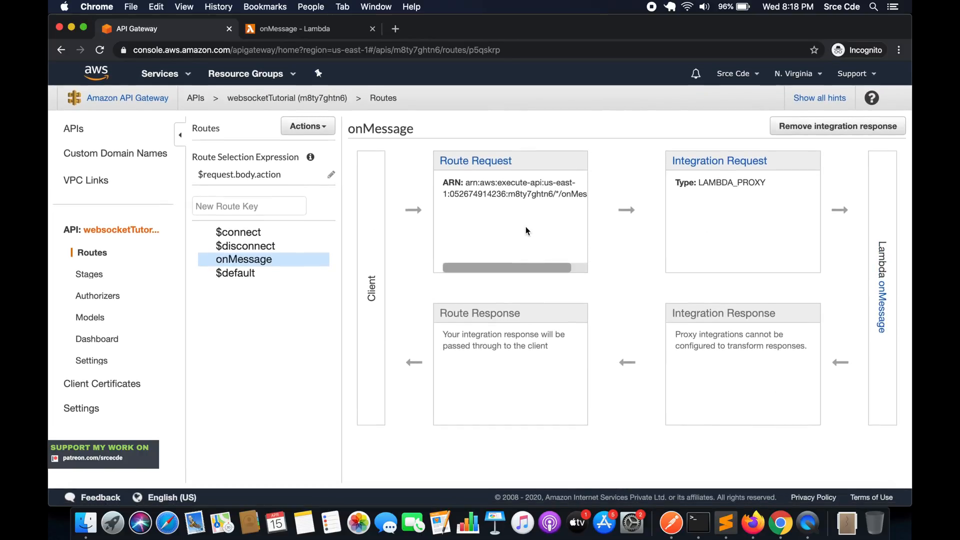
Step: Redeploy the API to the dev stage with the onMessage route's integration response
left_click(319, 131)
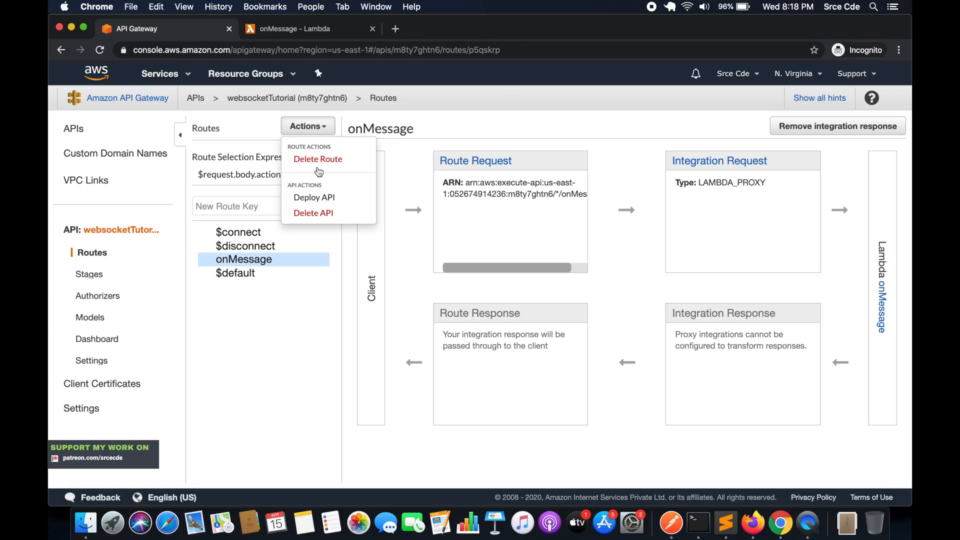
left_click(314, 194)
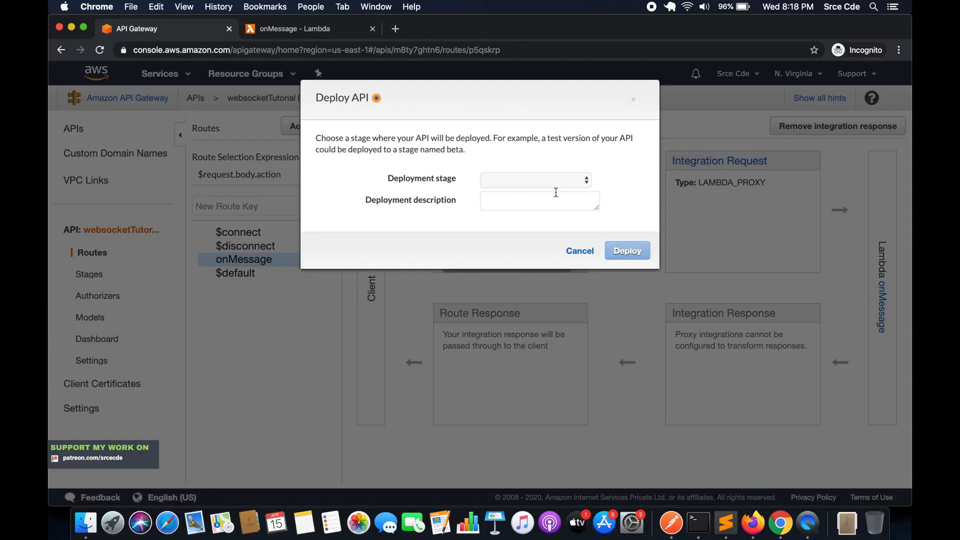
left_click(533, 180)
left_click(532, 192)
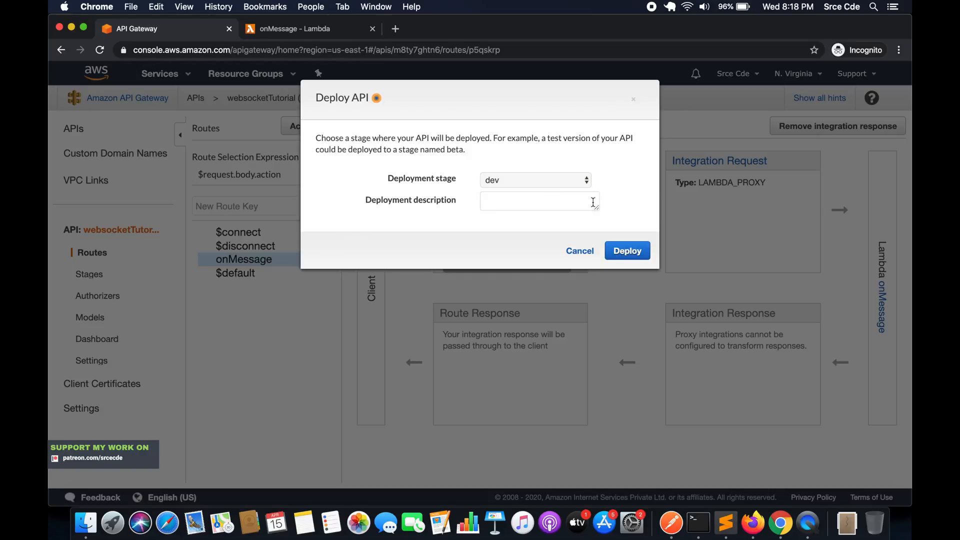
left_click(629, 254)
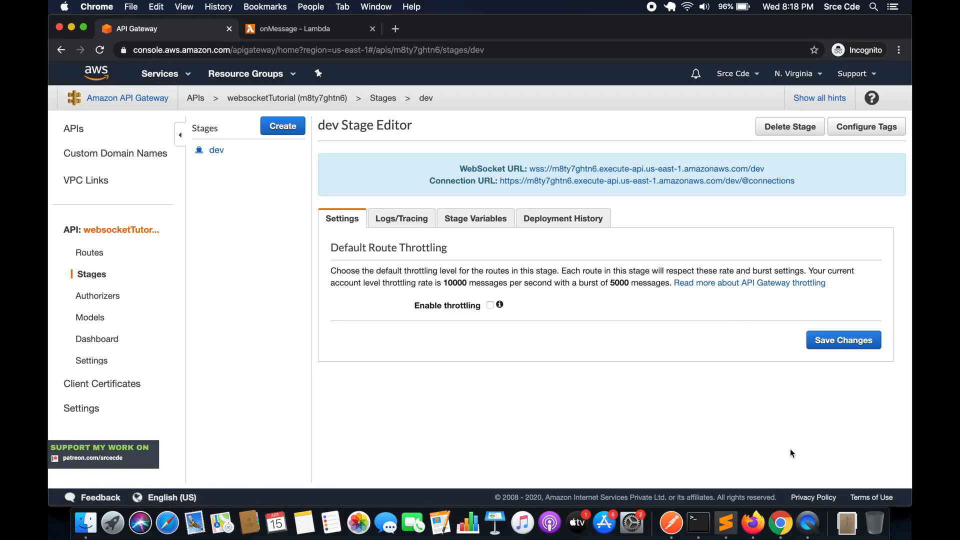
Step: Switch to Terminal, end the old wscat session, clear the screen, and reconnect with wscat -c to wss://m8ty7ghtn6.execute-api.us-east-1.amazonaws.com/dev
left_click(699, 523)
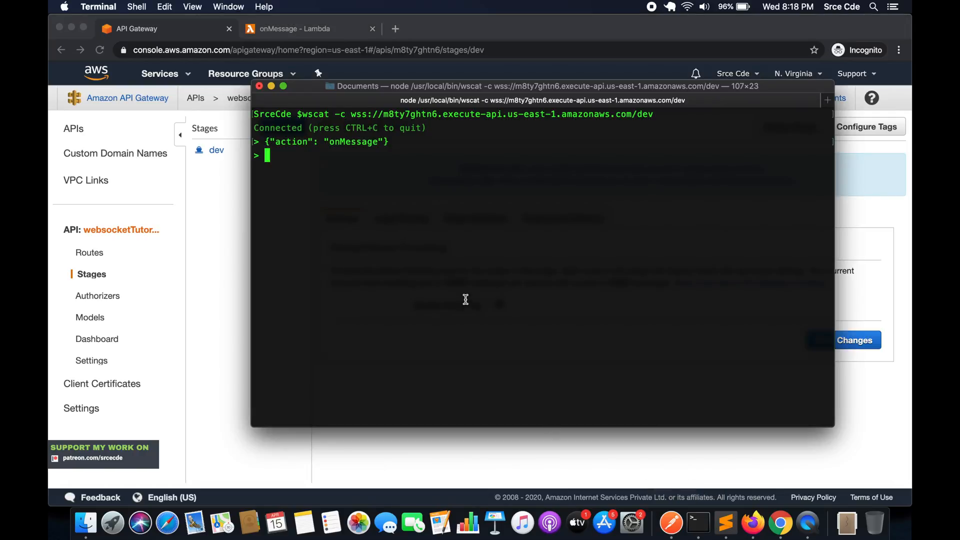
key("ctrl+c")
key("Return")
type("c")
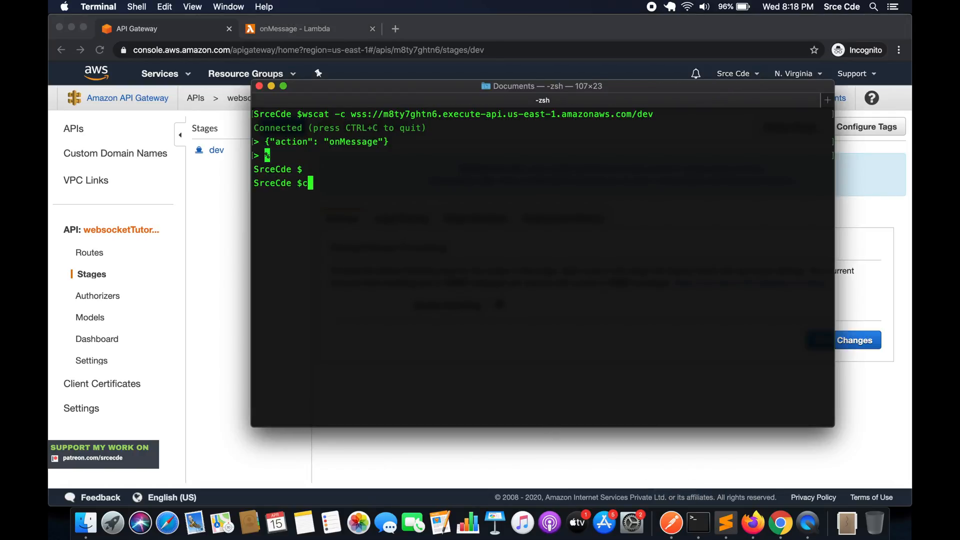
type("lear")
key("Return")
type("wscat")
key("Right")
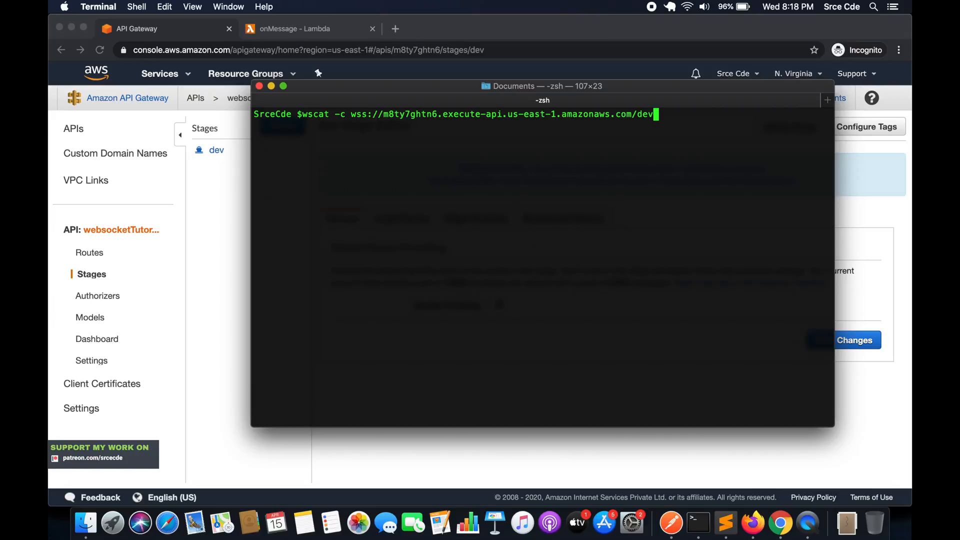
key("Return")
Step: Send {"action": "onMessage"} over the new wscat connection to test the onMessage route
type("{\"action\": \"")
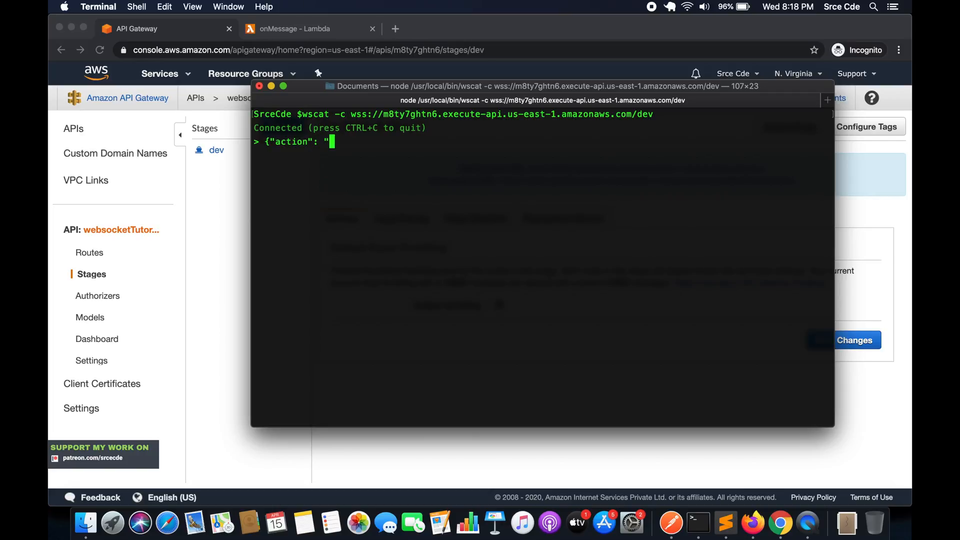
type("onMessage\"}")
key("Return")
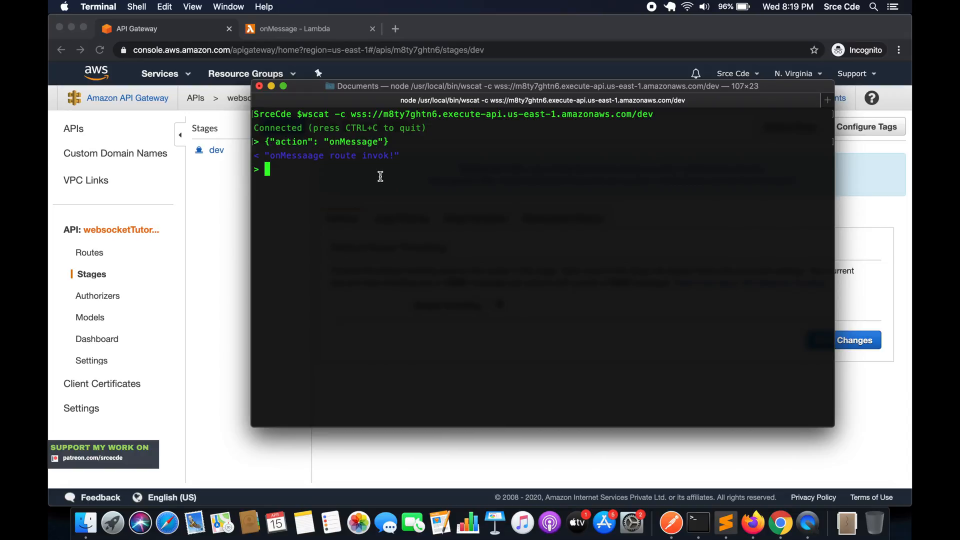
Step: Send the plain text onMesaage, without JSON, over the wscat connection to test the default route
double_click(375, 156)
left_click(361, 203)
type("onMesaage")
key("Return")
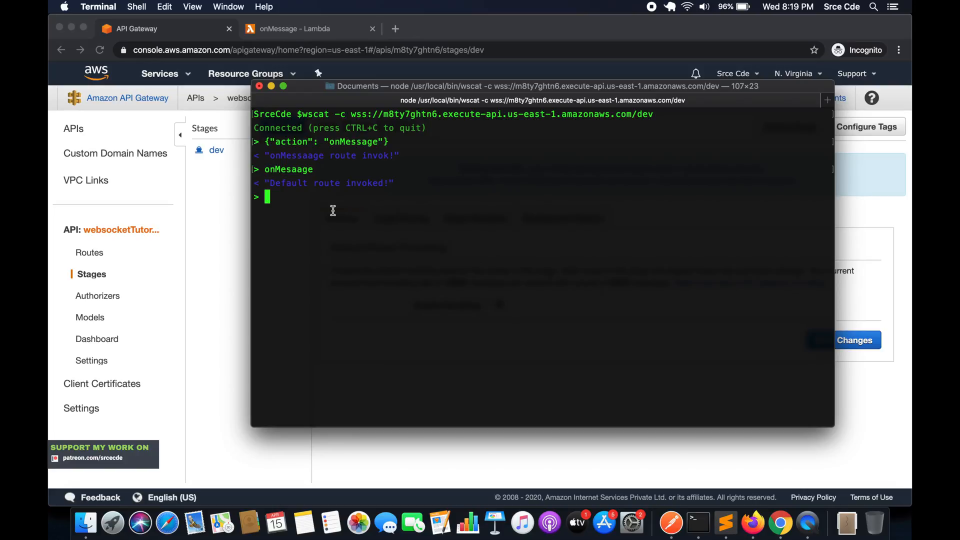
Step: Send {"action": "onMessage", "message": "Hello", "other": "parameter"} over the wscat connection
type("{\"action\": \"")
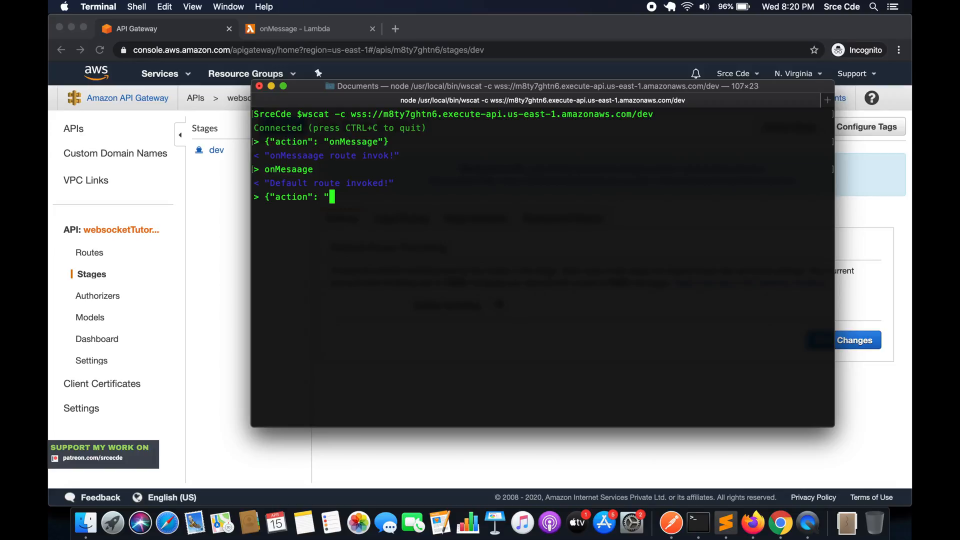
type("onMessage\", \"message\": \"H")
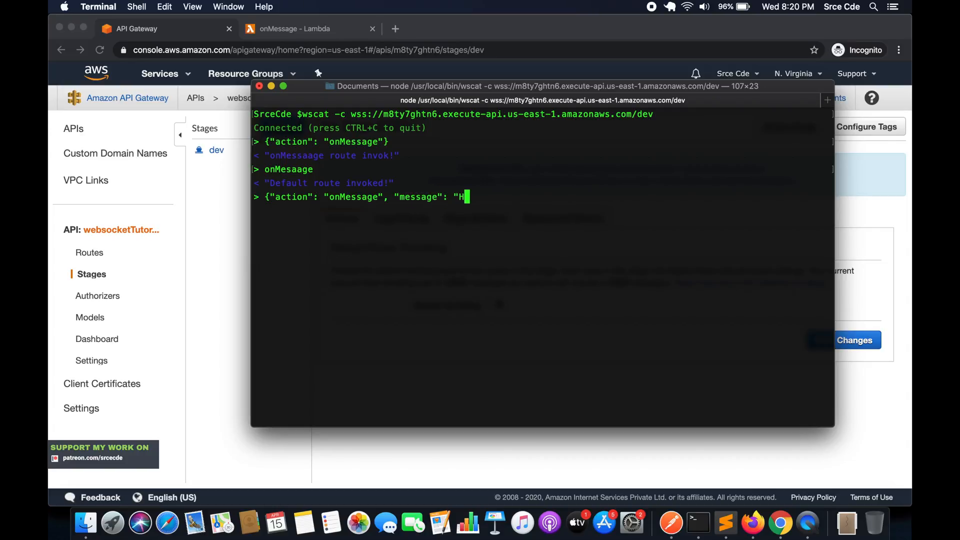
type("ello\", \"other\": \"parame")
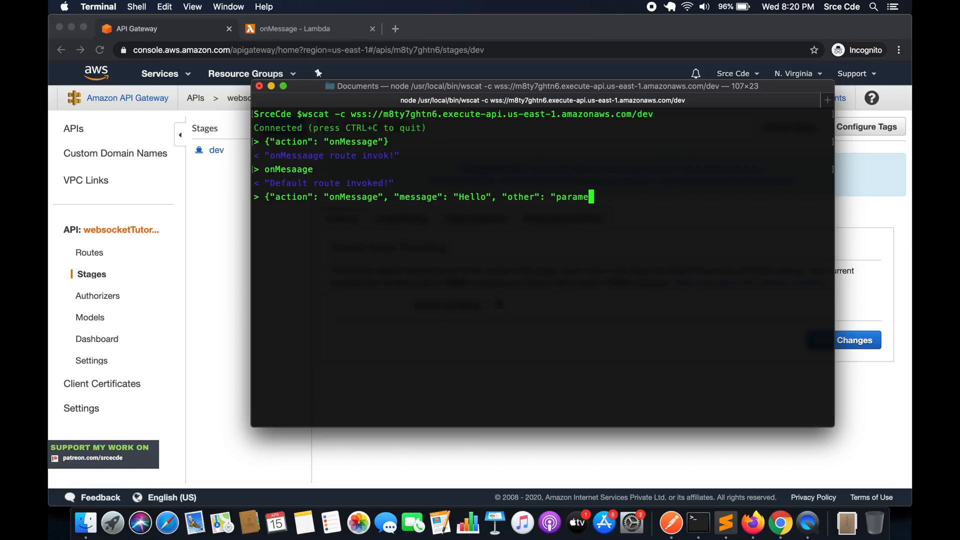
type("ter\"}")
key("Return")
Step: Switch to Chrome and open the CloudWatch log stream of the onMessage Lambda function from its monitoring page
left_click(176, 208)
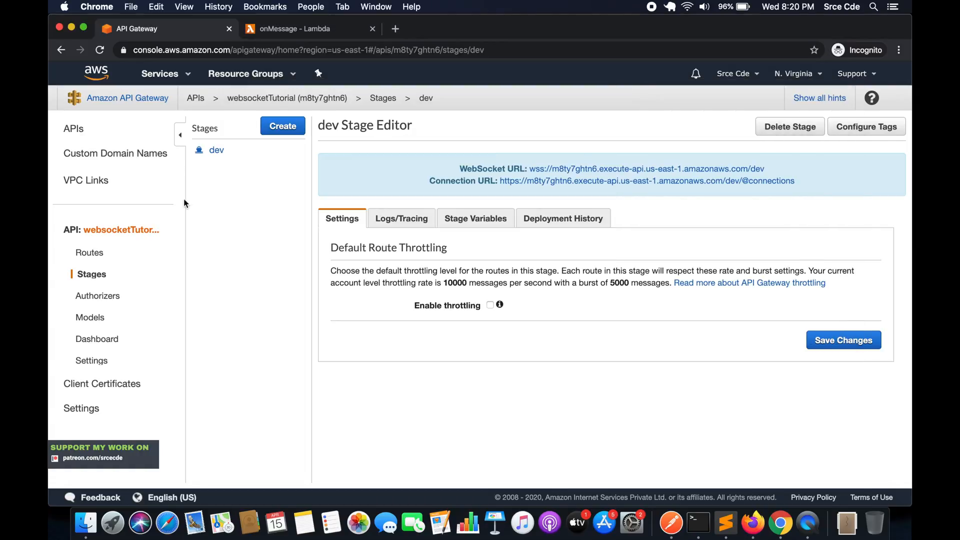
left_click(294, 28)
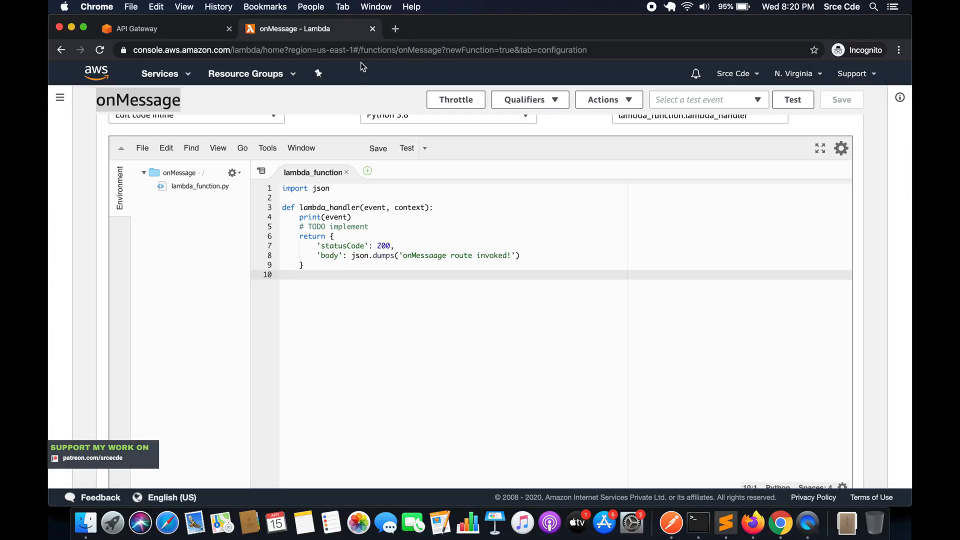
scroll(336, 126, "up", 10)
left_click(283, 199)
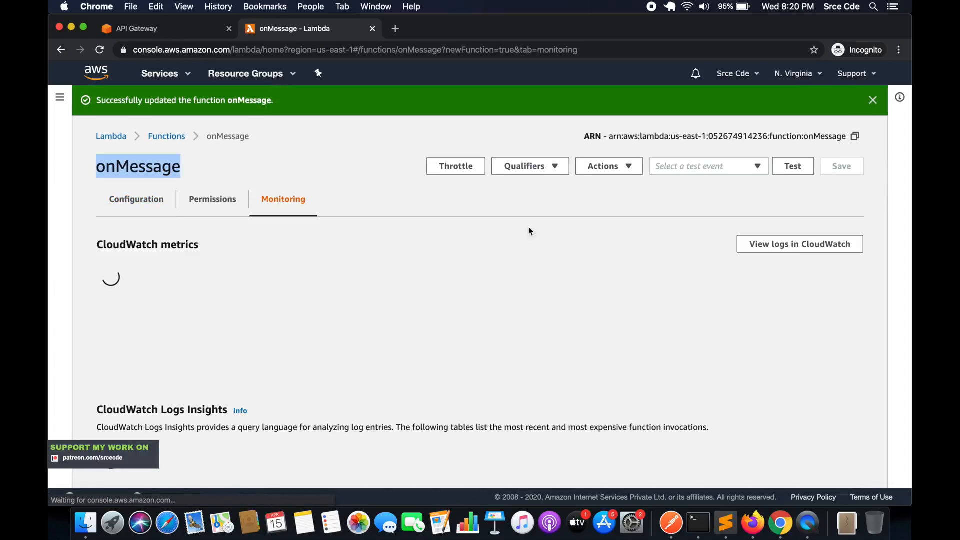
left_click(800, 250)
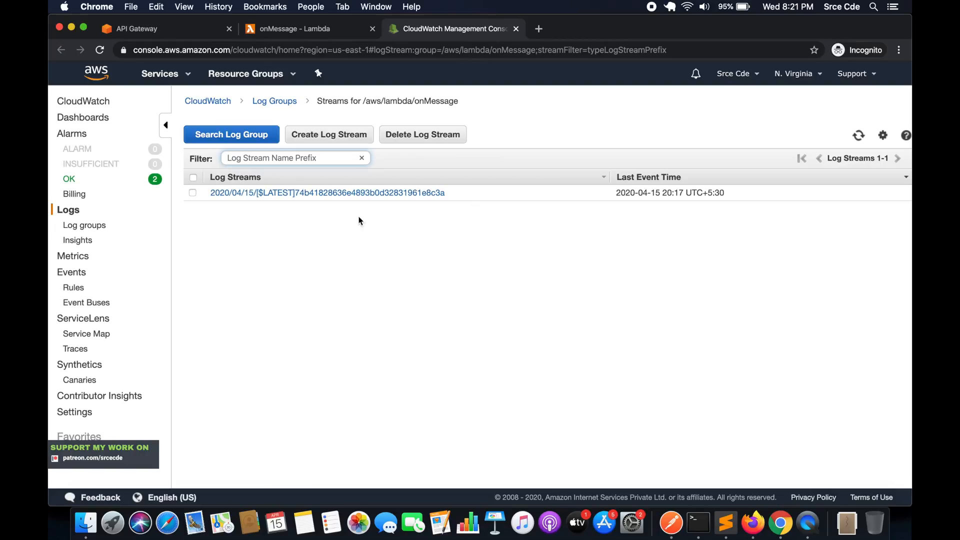
left_click(315, 195)
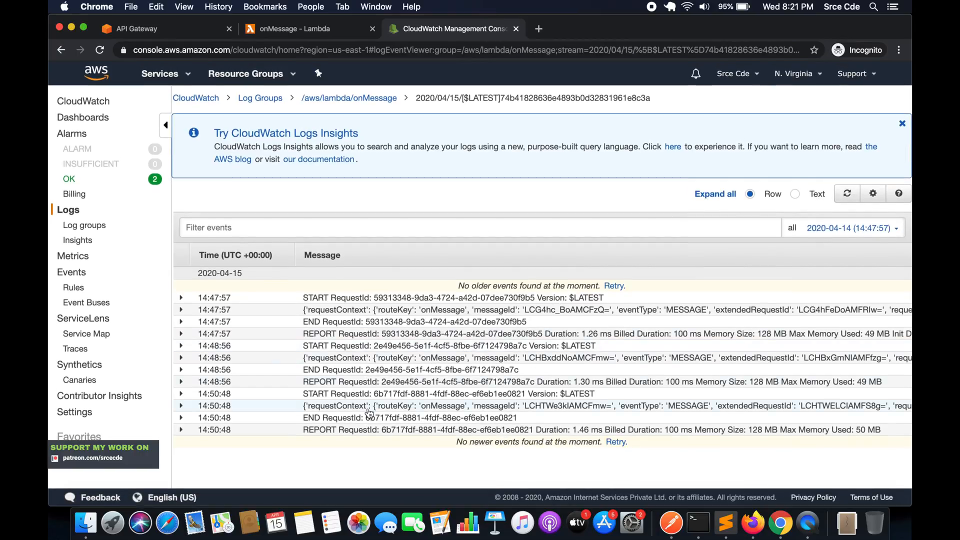
Step: Expand the latest requestContext log event and examine the message and other parameters in its body
left_click(347, 407)
scroll(462, 358, "down", 2)
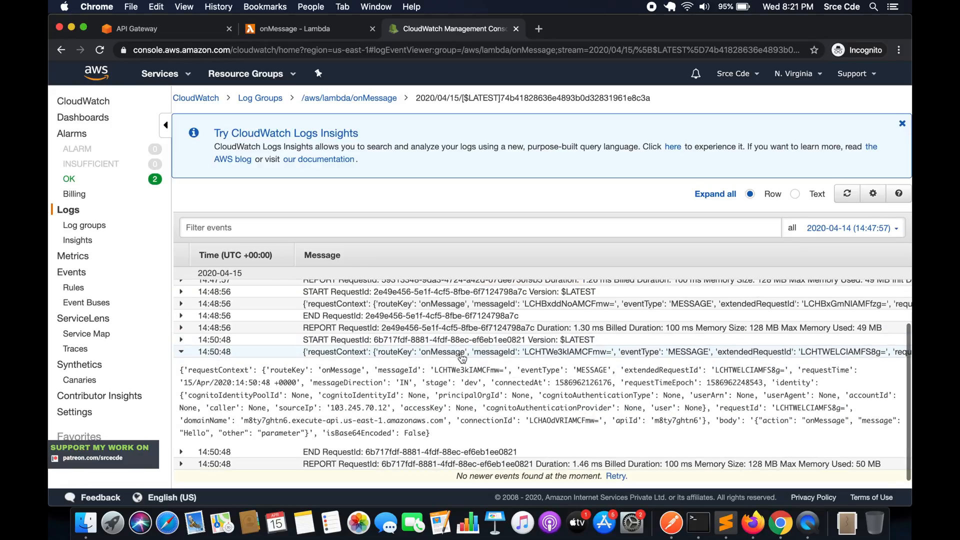
double_click(723, 420)
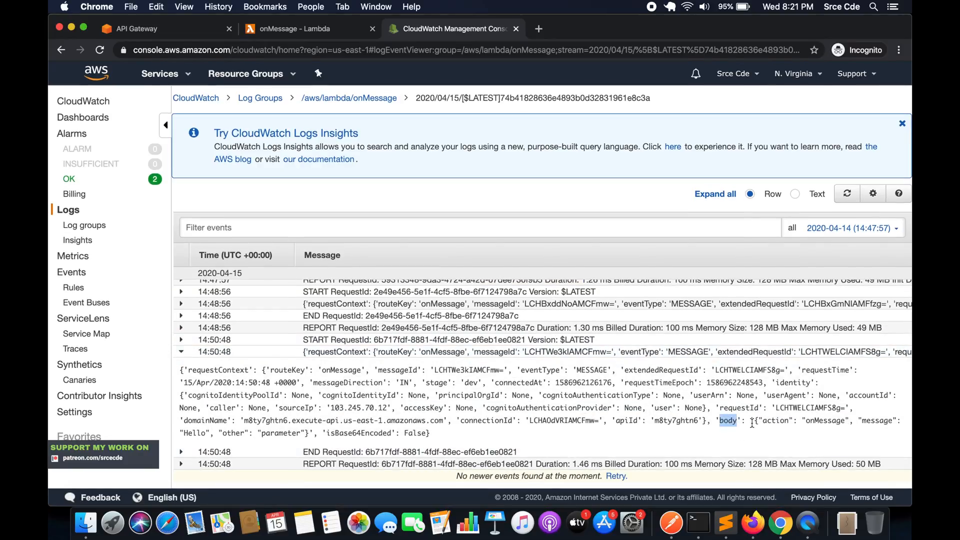
double_click(874, 420)
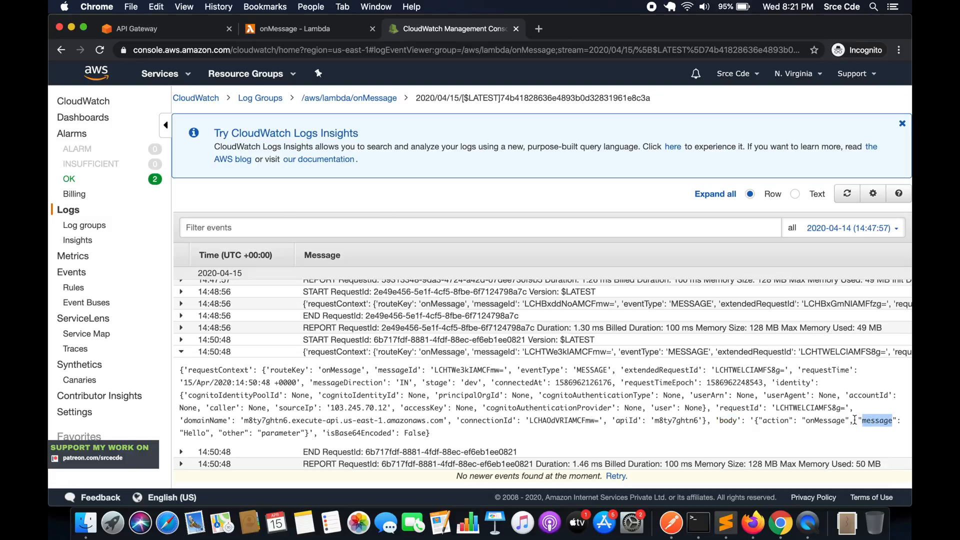
double_click(233, 433)
double_click(274, 437)
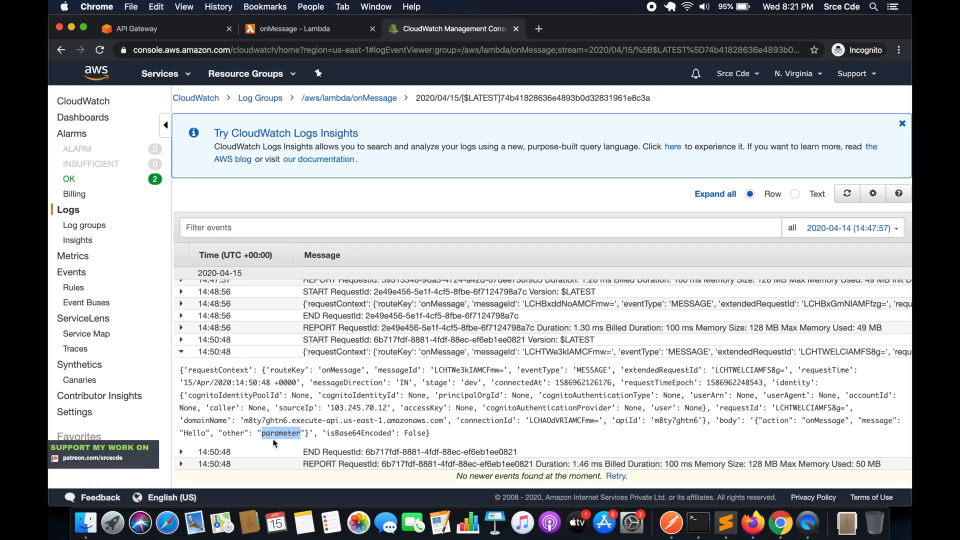
Step: Return to API Gateway and open the routes of the websocketTutorial API
left_click(128, 27)
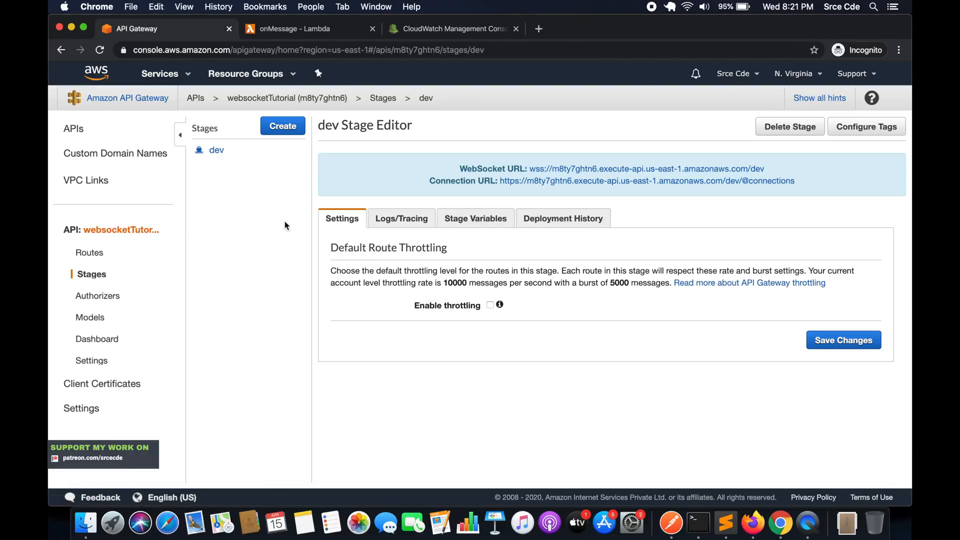
left_click(88, 253)
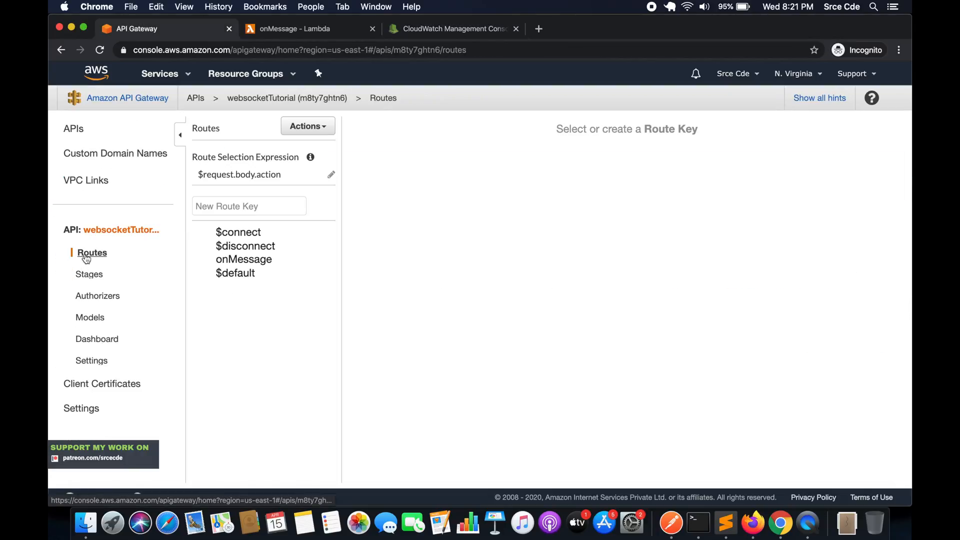